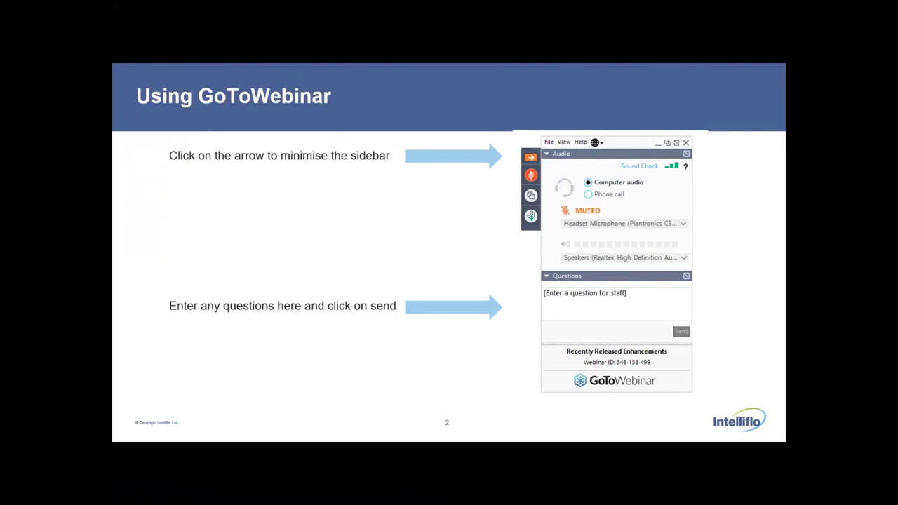
{"action": "key", "text": "Right"}
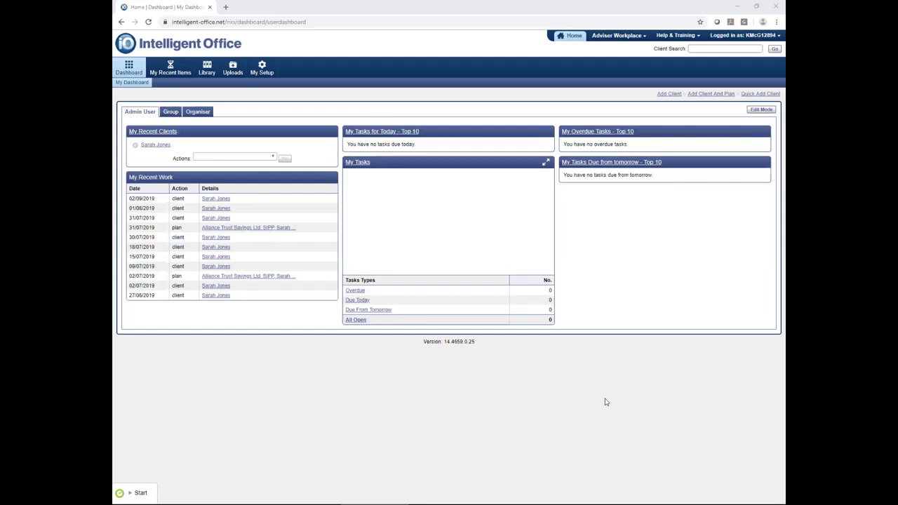
Open the iO Store from Adviser Workplace and go to the store's home page
{"action": "mouse_move", "coordinate": [619, 43]}
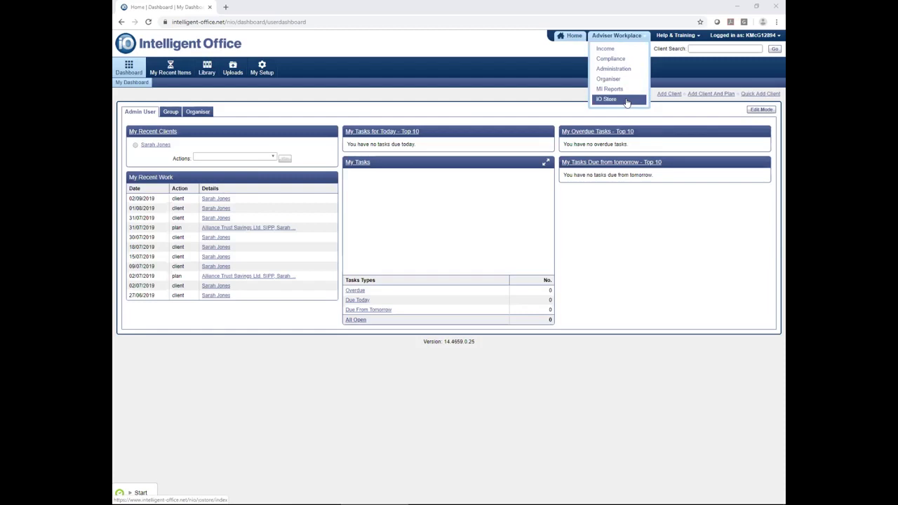
{"action": "left_click", "coordinate": [606, 98]}
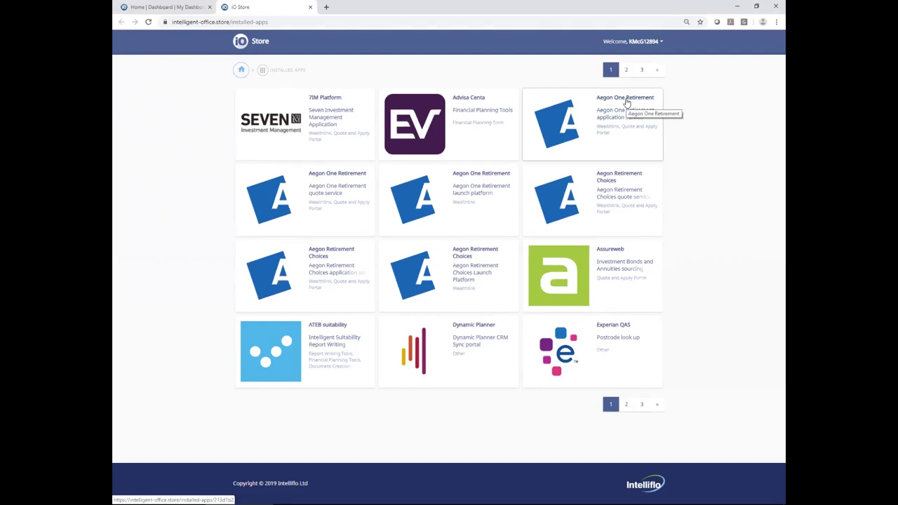
{"action": "left_click", "coordinate": [249, 44]}
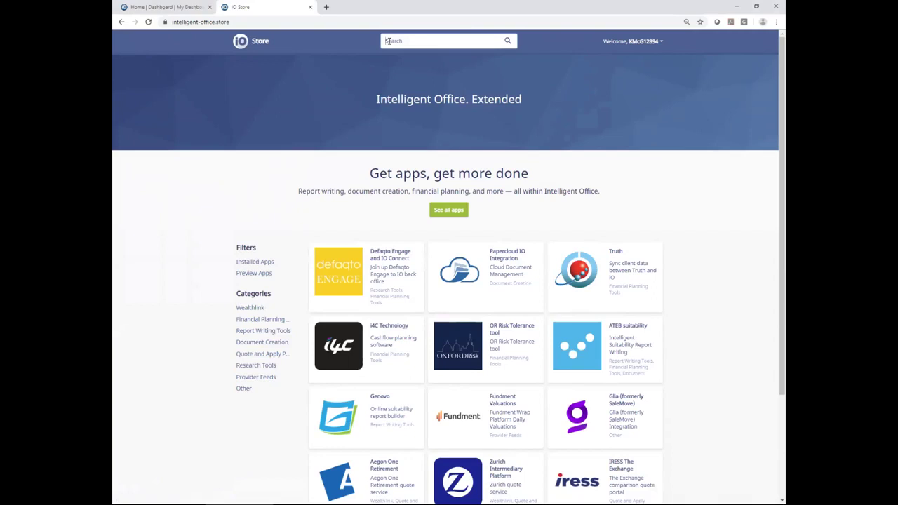
Browse the store's search and filter options, view the Report Writing Tools category and return to the store's home page
{"action": "left_click", "coordinate": [388, 40]}
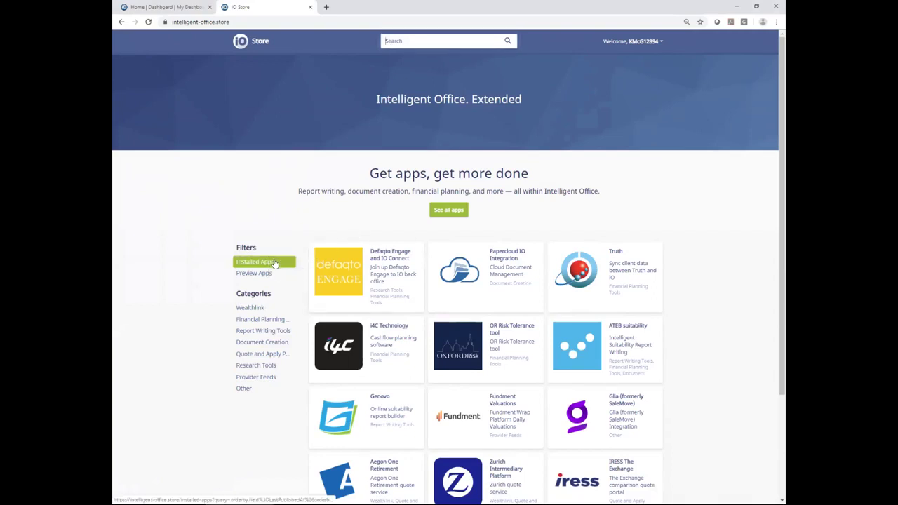
{"action": "left_click", "coordinate": [275, 263]}
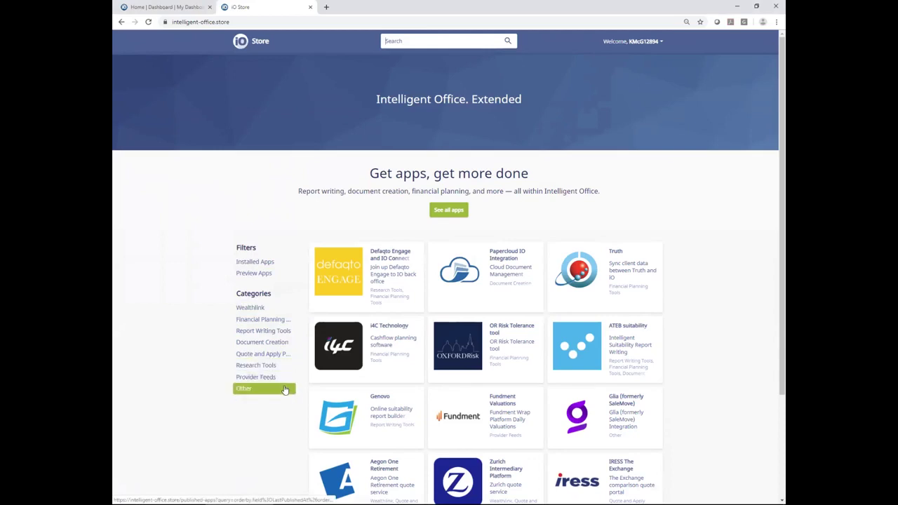
{"action": "left_click", "coordinate": [266, 330]}
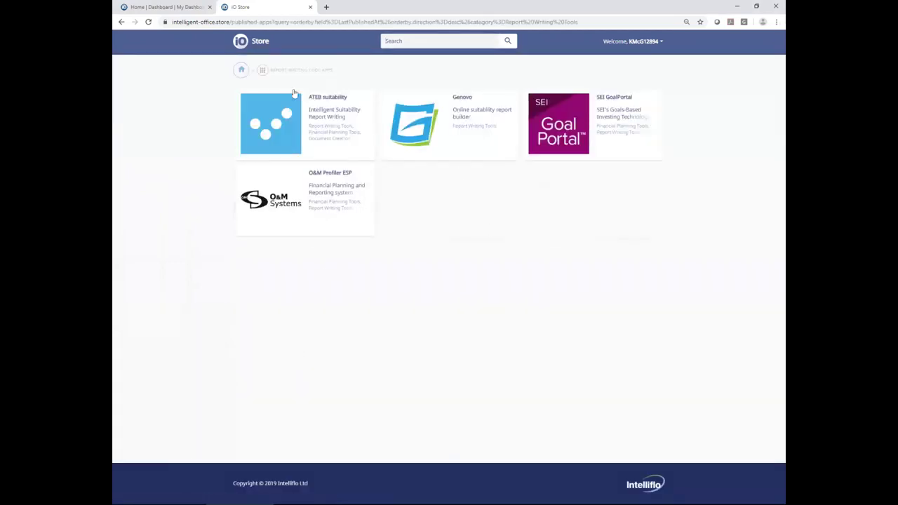
{"action": "left_click", "coordinate": [242, 70]}
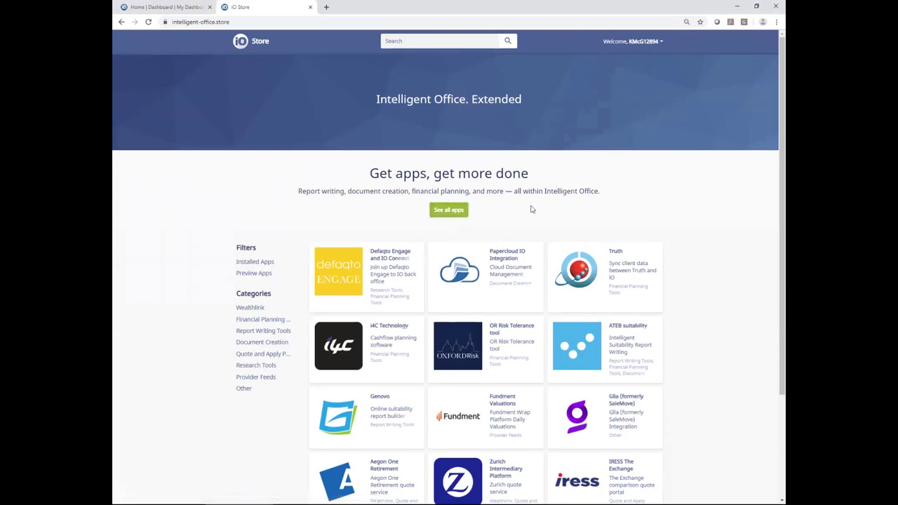
Open the Truth app's listing and examine its integration details, user installation permission, uninstall option and cost
{"action": "left_click", "coordinate": [597, 281]}
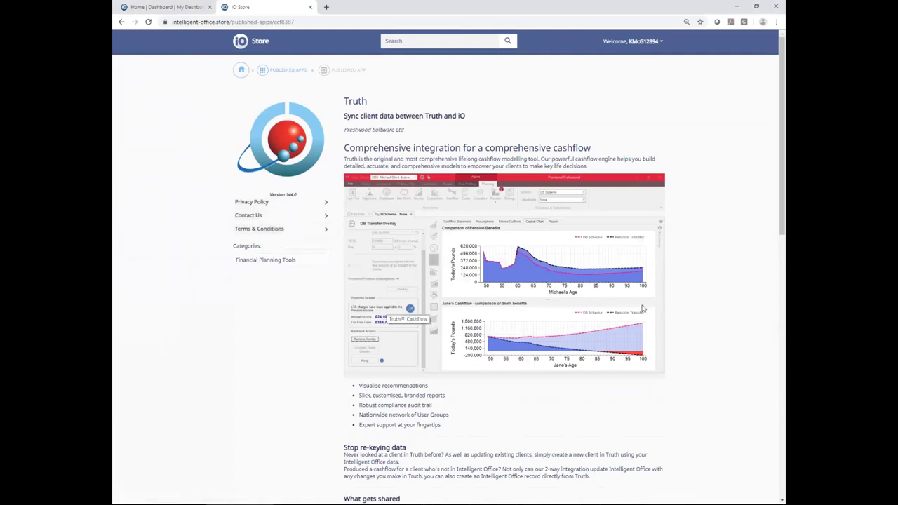
{"action": "scroll", "coordinate": [642, 309], "scroll_direction": "down", "scroll_amount": 3}
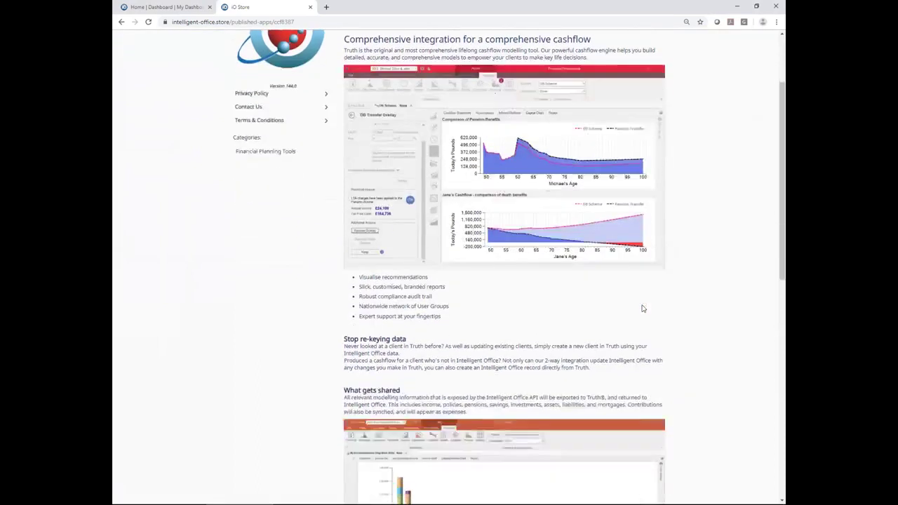
{"action": "scroll", "coordinate": [642, 308], "scroll_direction": "down", "scroll_amount": 5}
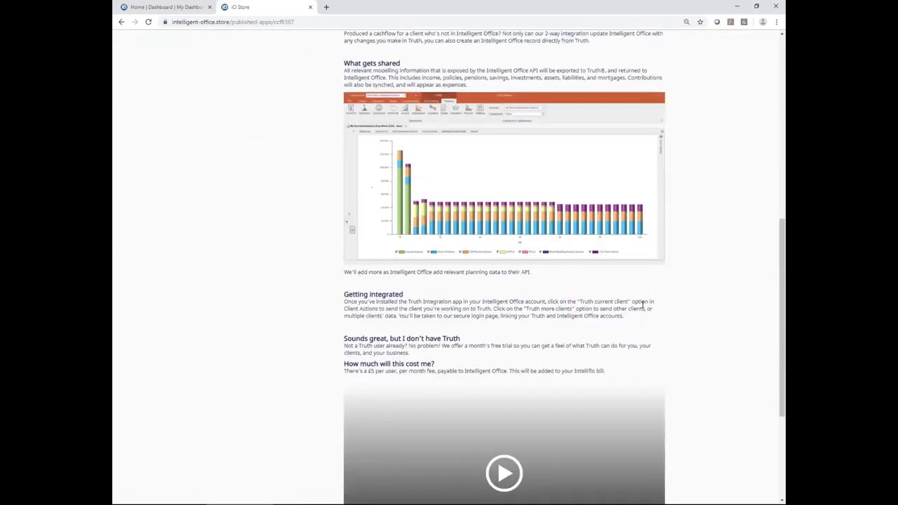
{"action": "scroll", "coordinate": [642, 309], "scroll_direction": "down", "scroll_amount": 1}
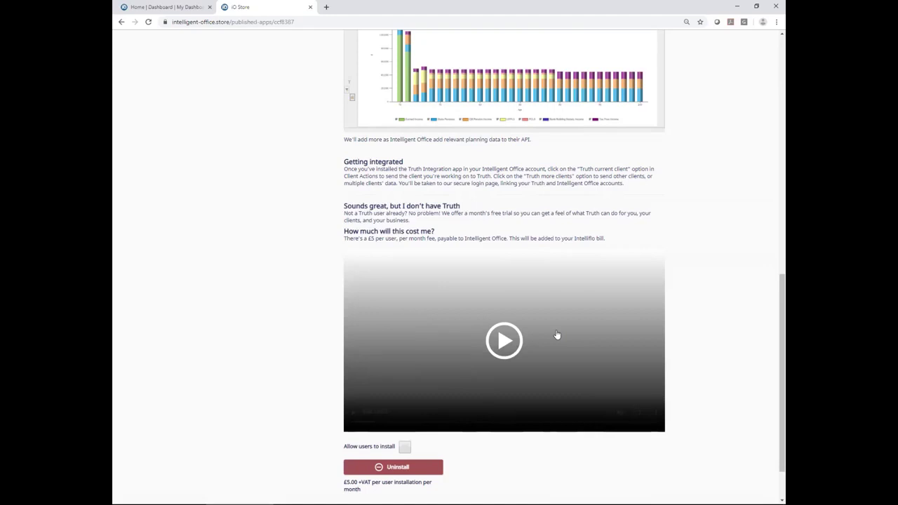
{"action": "scroll", "coordinate": [557, 334], "scroll_direction": "down", "scroll_amount": 1}
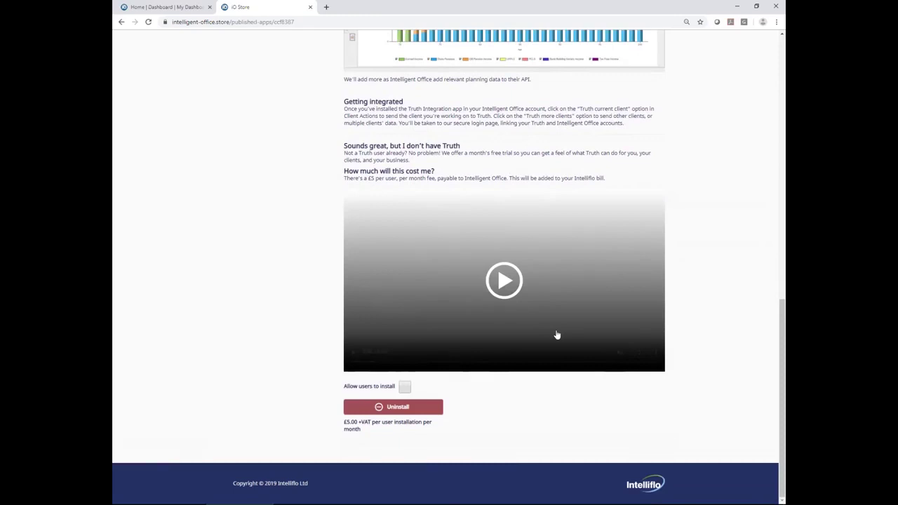
{"action": "left_click", "coordinate": [425, 410]}
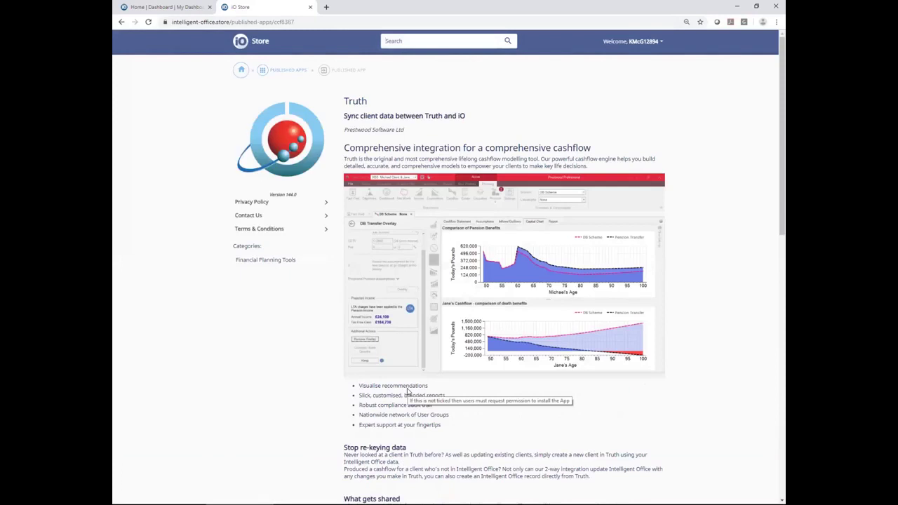
{"action": "scroll", "coordinate": [407, 391], "scroll_direction": "down", "scroll_amount": 8}
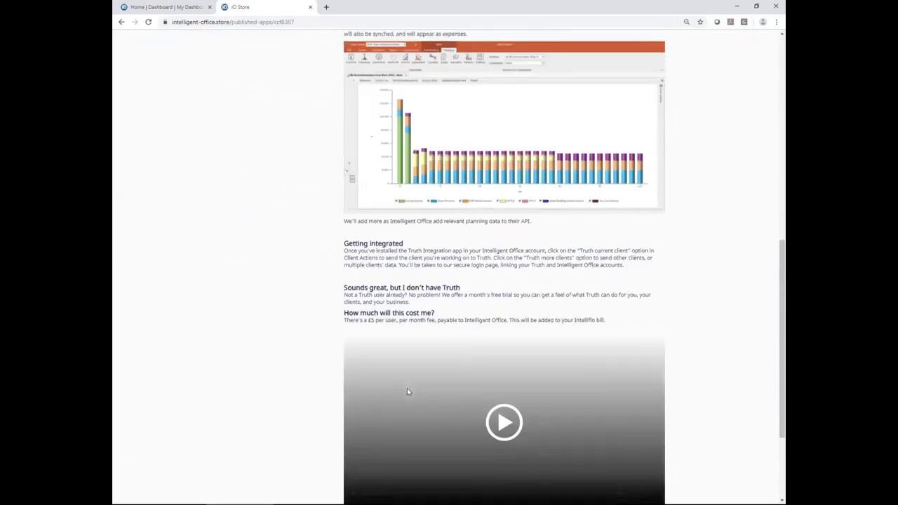
{"action": "scroll", "coordinate": [406, 391], "scroll_direction": "down", "scroll_amount": 3}
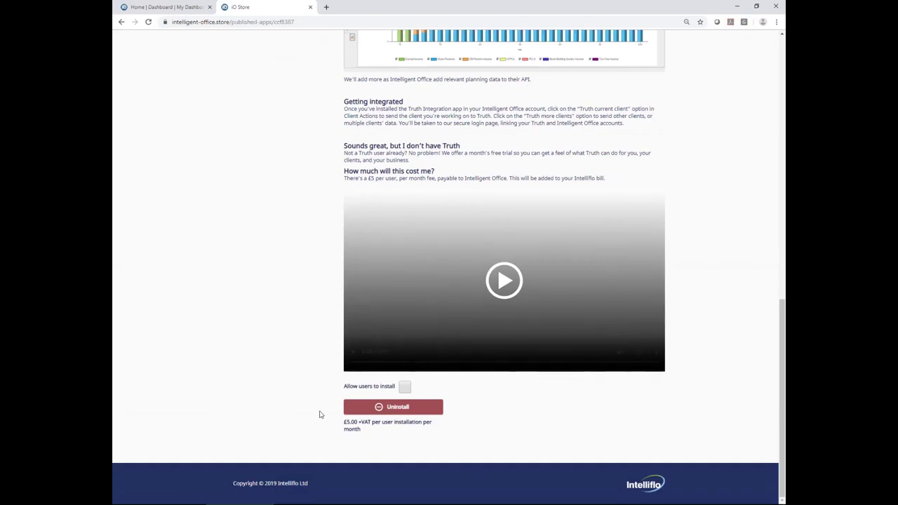
{"action": "scroll", "coordinate": [320, 415], "scroll_direction": "up", "scroll_amount": 10}
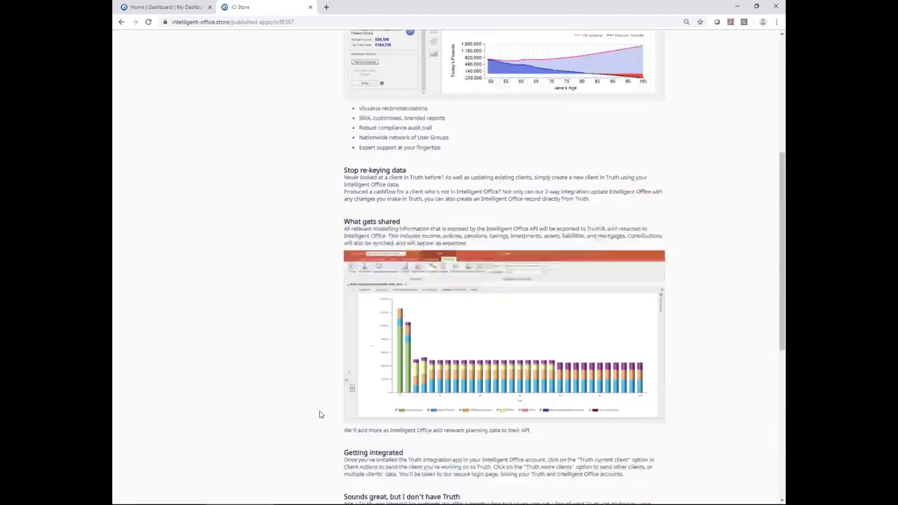
{"action": "scroll", "coordinate": [320, 414], "scroll_direction": "up", "scroll_amount": 1}
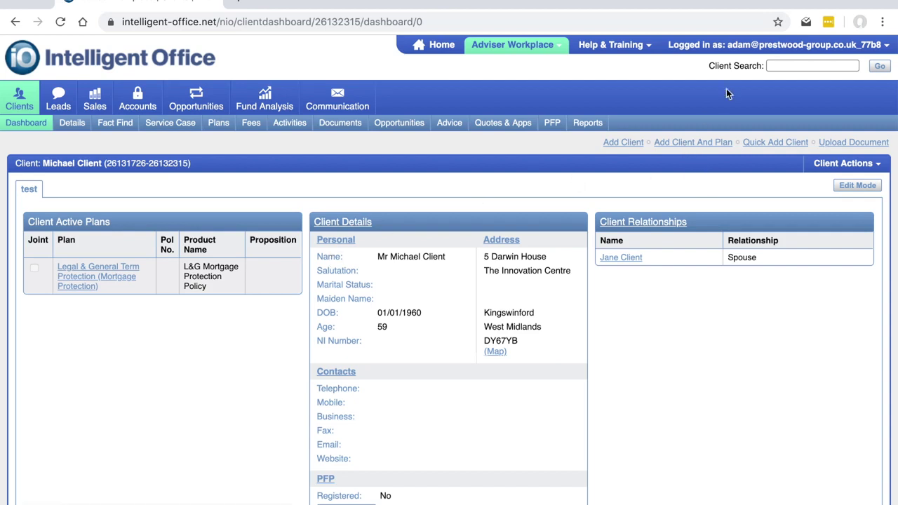
Launch the Truth® current client app for the client whose dashboard is open
{"action": "left_click", "coordinate": [835, 163]}
{"action": "mouse_move", "coordinate": [846, 166]}
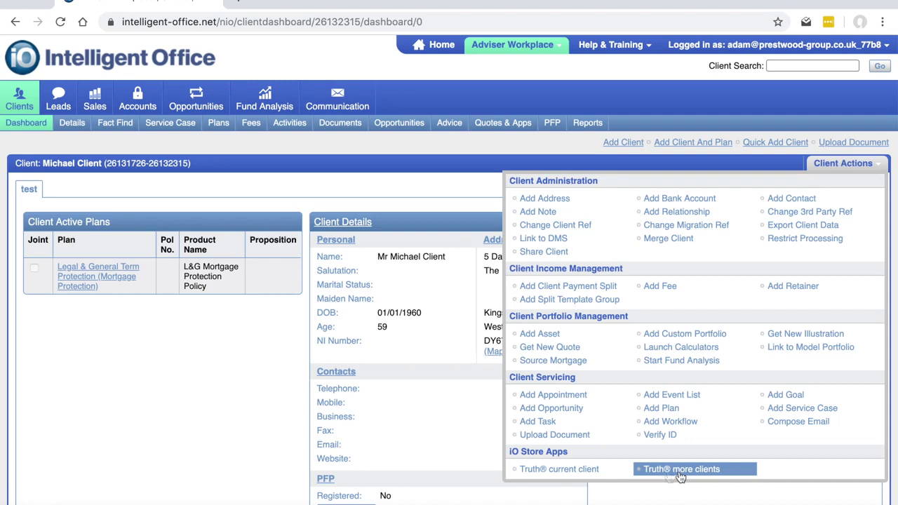
{"action": "left_click", "coordinate": [587, 470]}
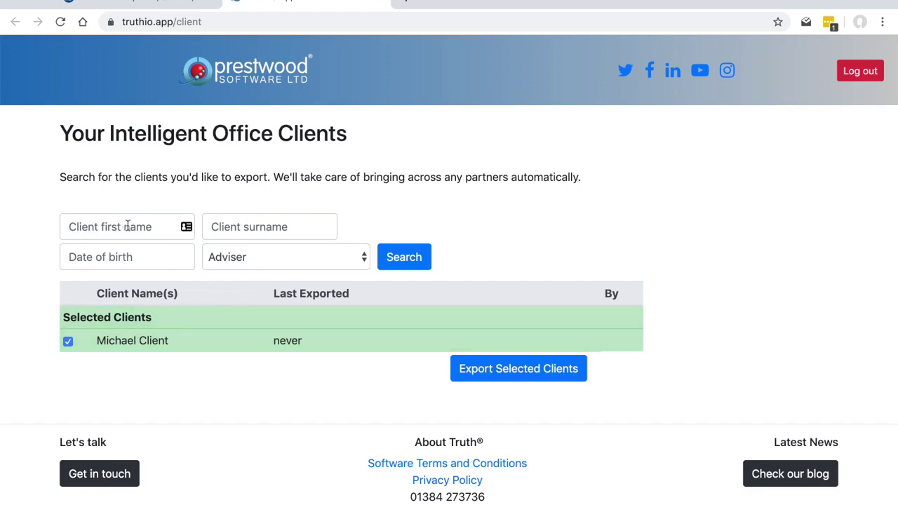
Look over the client surname and adviser search filters and export the preselected client to Truth
{"action": "left_click", "coordinate": [252, 226]}
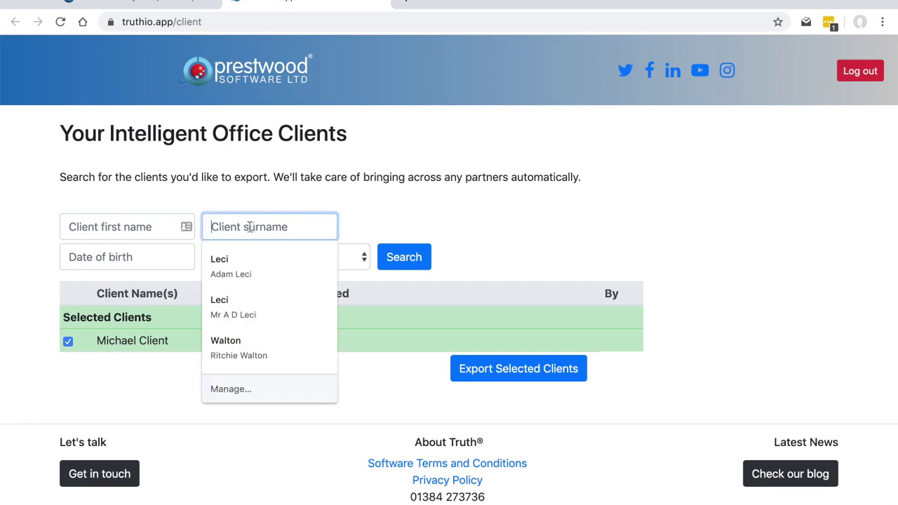
{"action": "left_click", "coordinate": [296, 172]}
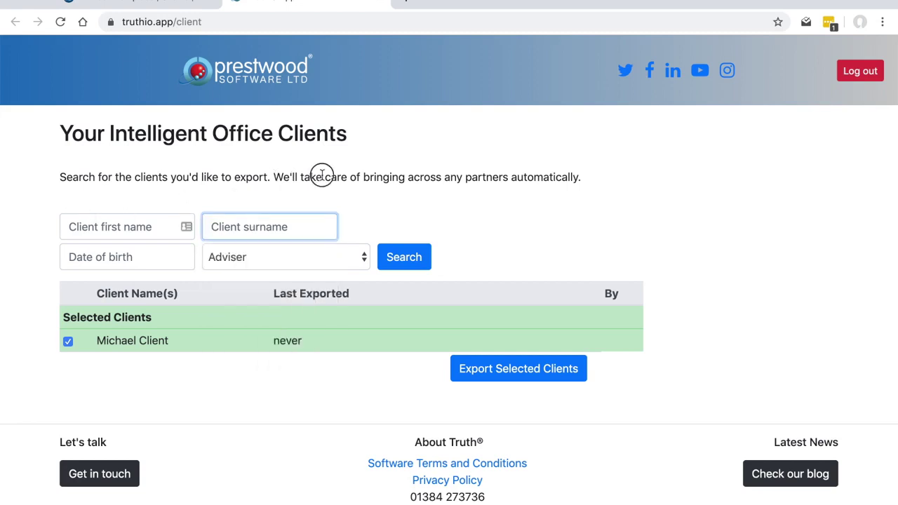
{"action": "left_click", "coordinate": [316, 264]}
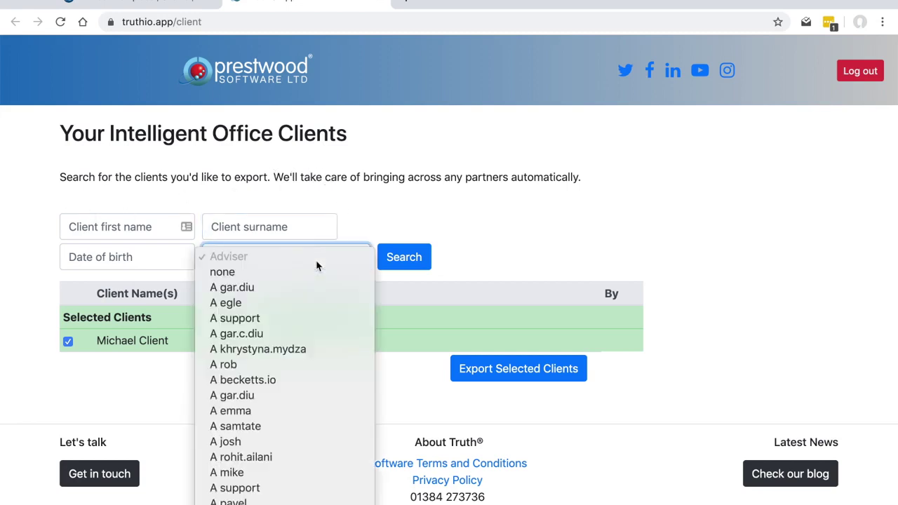
{"action": "left_click", "coordinate": [465, 177]}
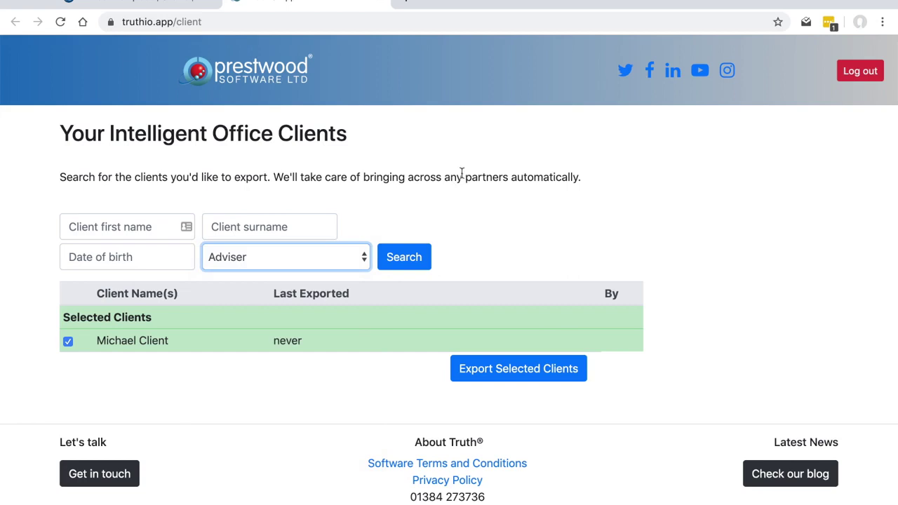
{"action": "left_click", "coordinate": [513, 370]}
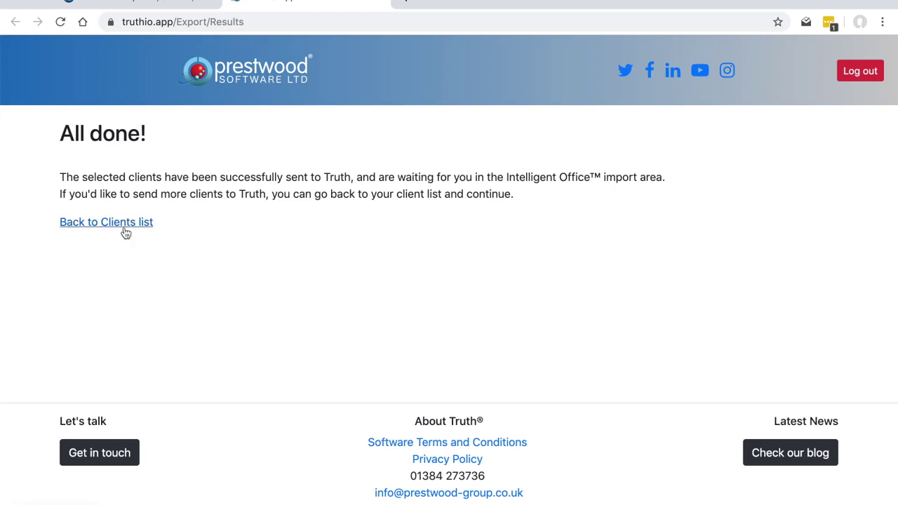
Switch to Truth's Intelliflo imports, refresh the list of iO clients and select the client with a partner
{"action": "key", "text": "super+Tab"}
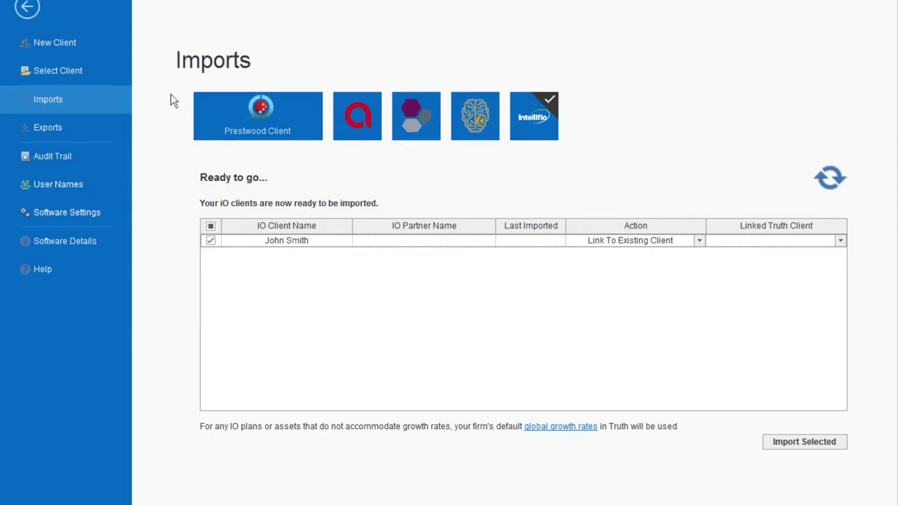
{"action": "left_click", "coordinate": [830, 177]}
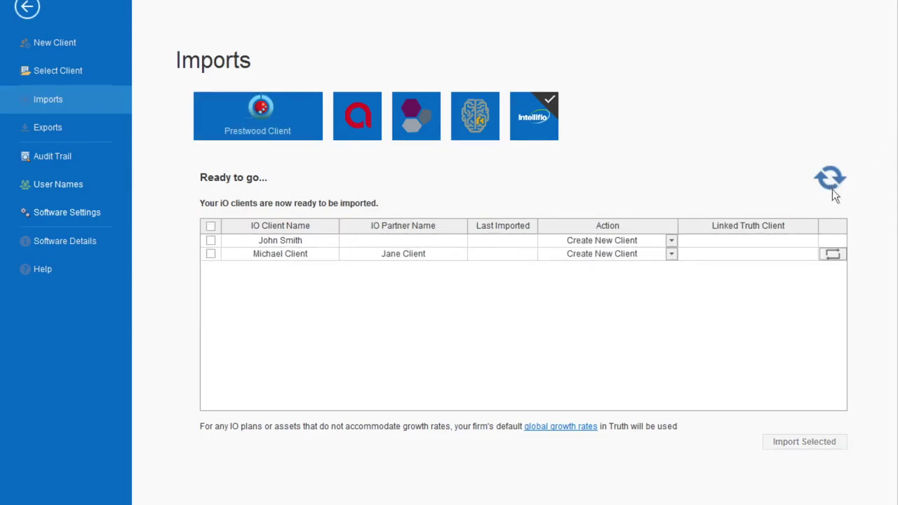
{"action": "left_click", "coordinate": [211, 254]}
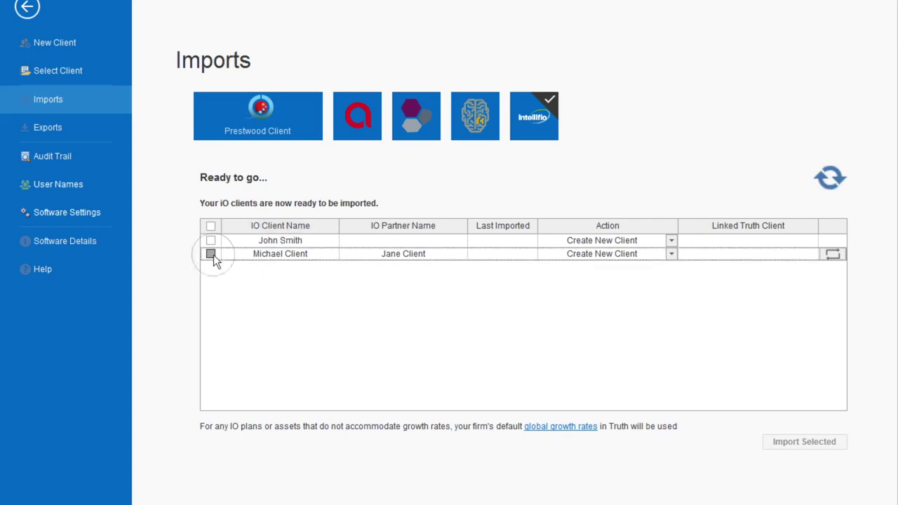
Set the selected client's import action to Link To Existing Client and choose the matching couple as the linked Truth client
{"action": "left_click", "coordinate": [671, 254]}
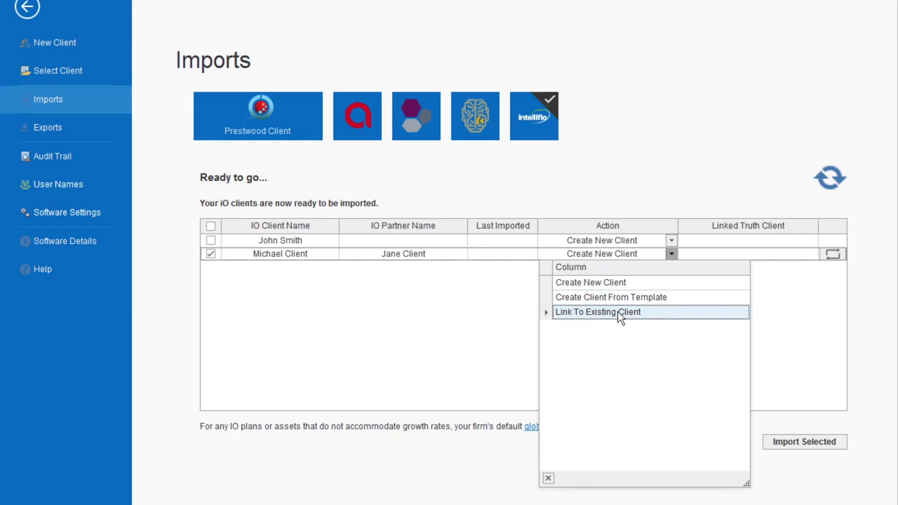
{"action": "left_click", "coordinate": [617, 312]}
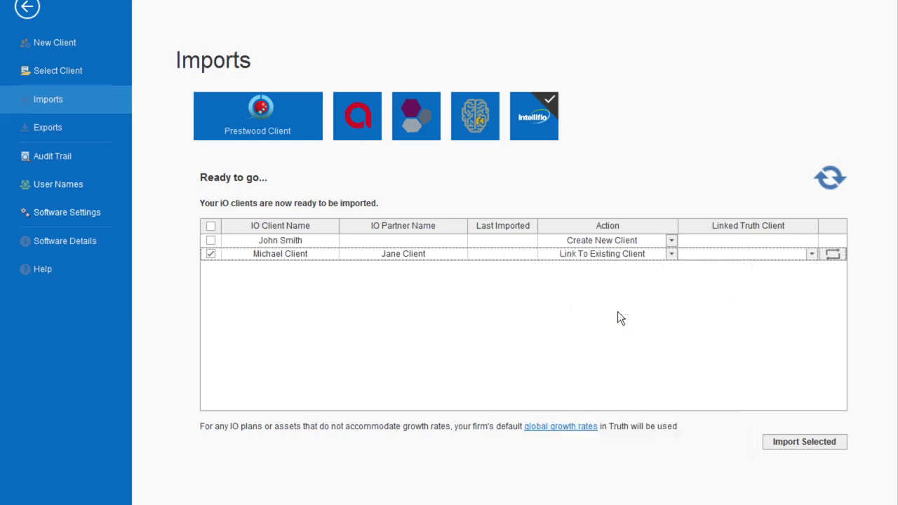
{"action": "left_click", "coordinate": [737, 254]}
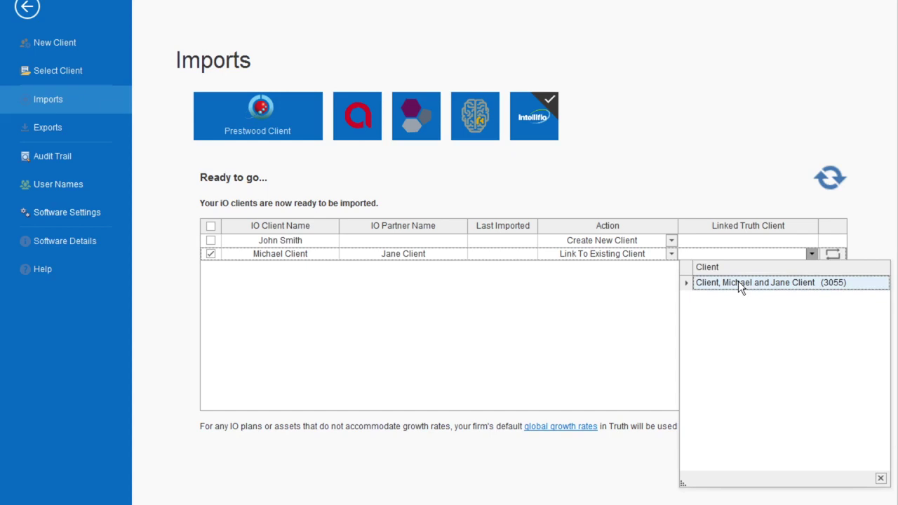
{"action": "left_click", "coordinate": [739, 282]}
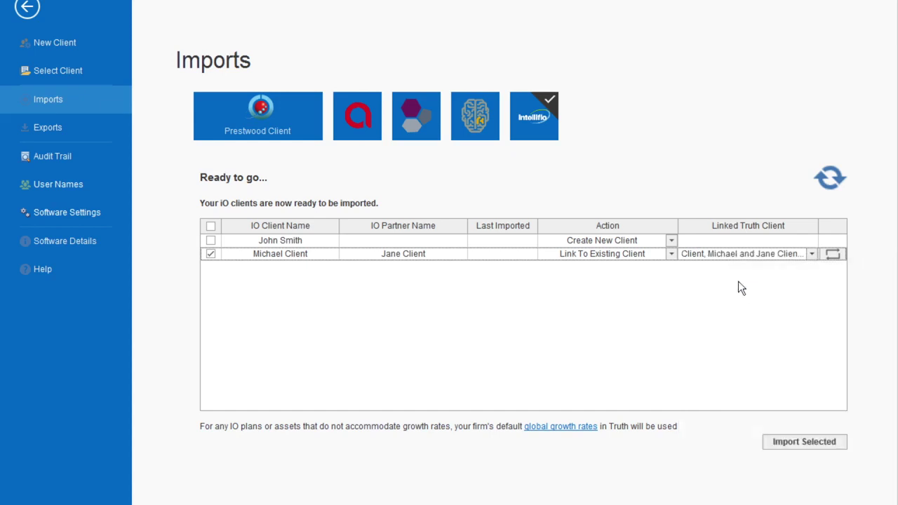
Import the selected client, confirm the import choices and complete the linking of IO data to Truth items
{"action": "left_click", "coordinate": [799, 445]}
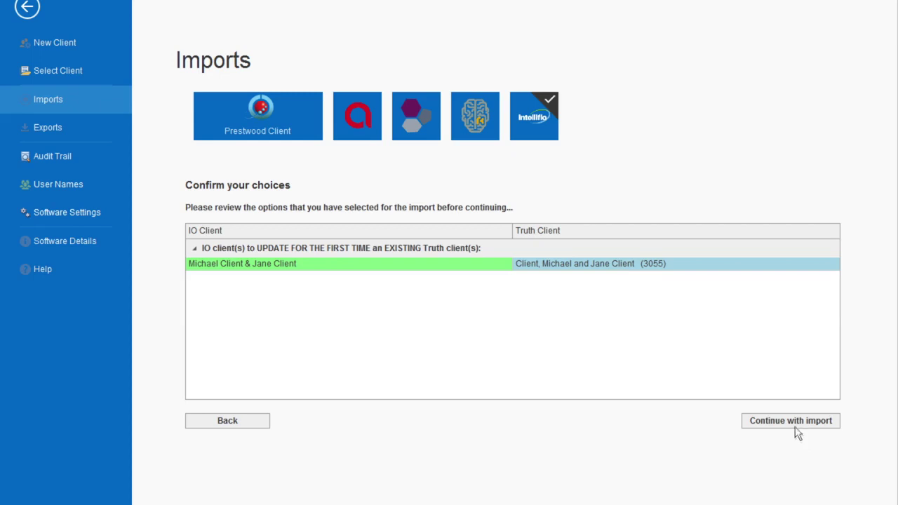
{"action": "left_click", "coordinate": [797, 429]}
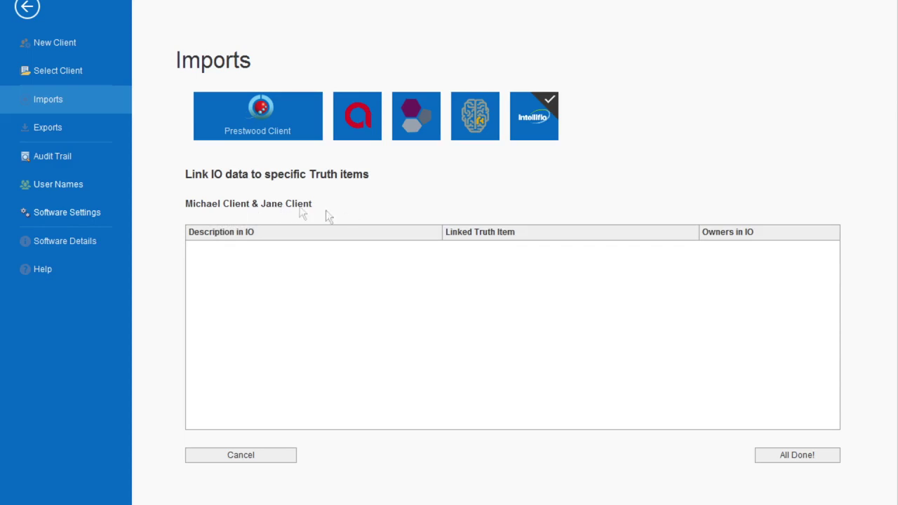
{"action": "left_click", "coordinate": [780, 459]}
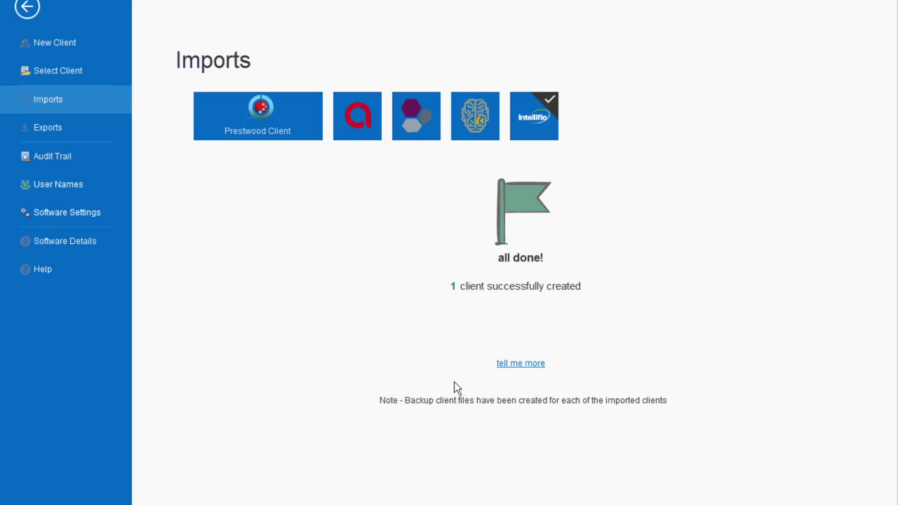
Look over the details of the completed Intelliflo import and open the linked couple's client record
{"action": "left_click", "coordinate": [520, 364]}
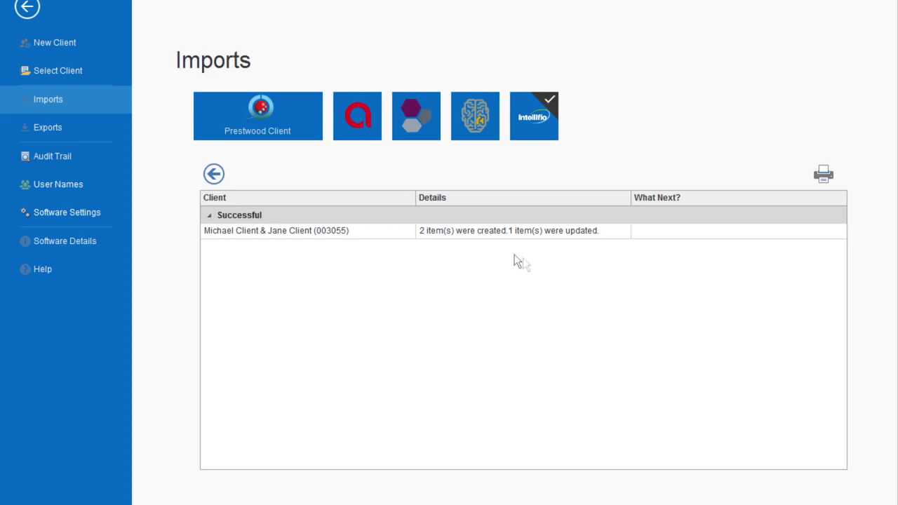
{"action": "left_click", "coordinate": [214, 180]}
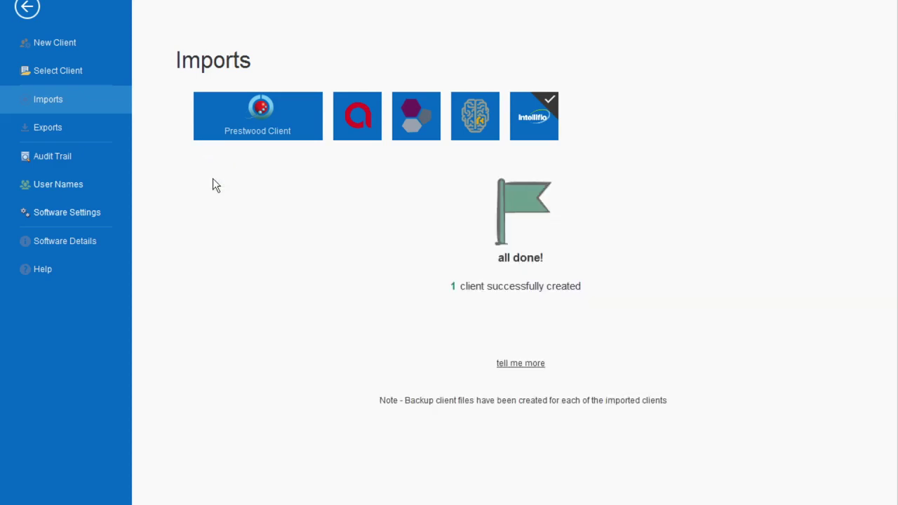
{"action": "left_click", "coordinate": [75, 73]}
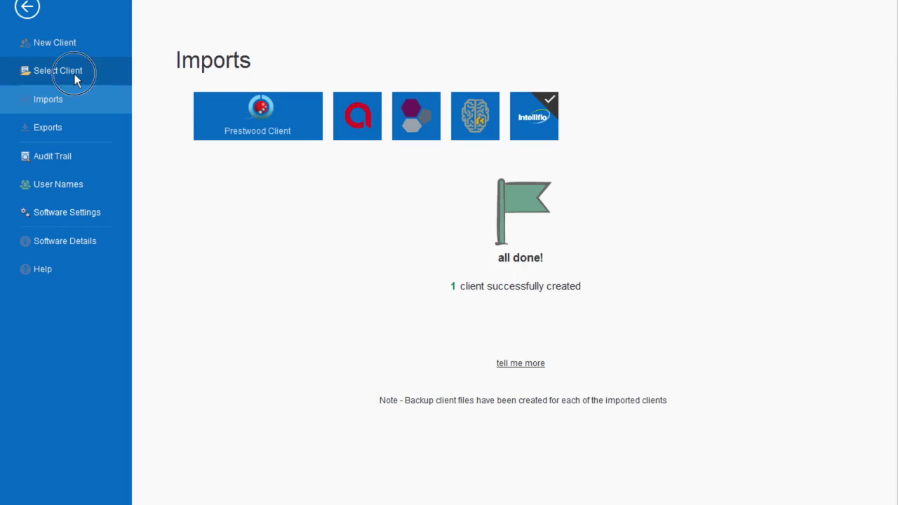
{"action": "left_click", "coordinate": [374, 91]}
{"action": "left_click", "coordinate": [375, 110]}
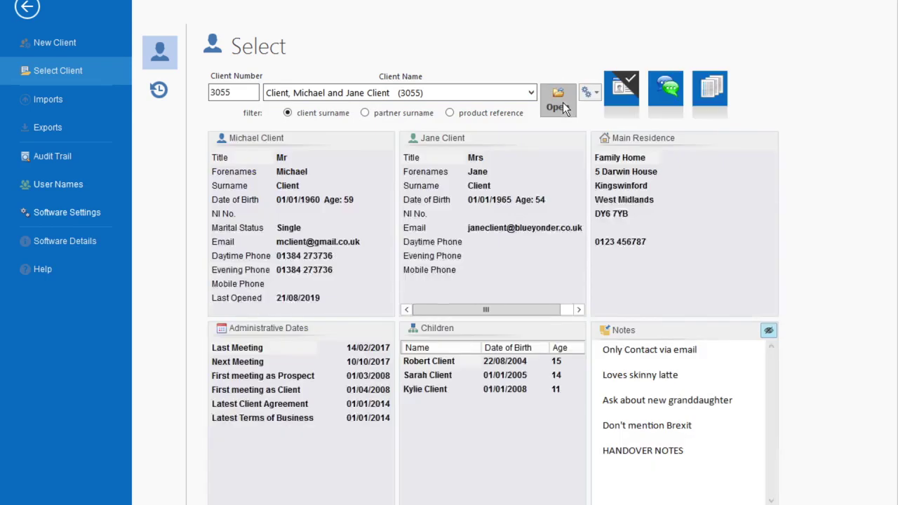
{"action": "left_click", "coordinate": [564, 107]}
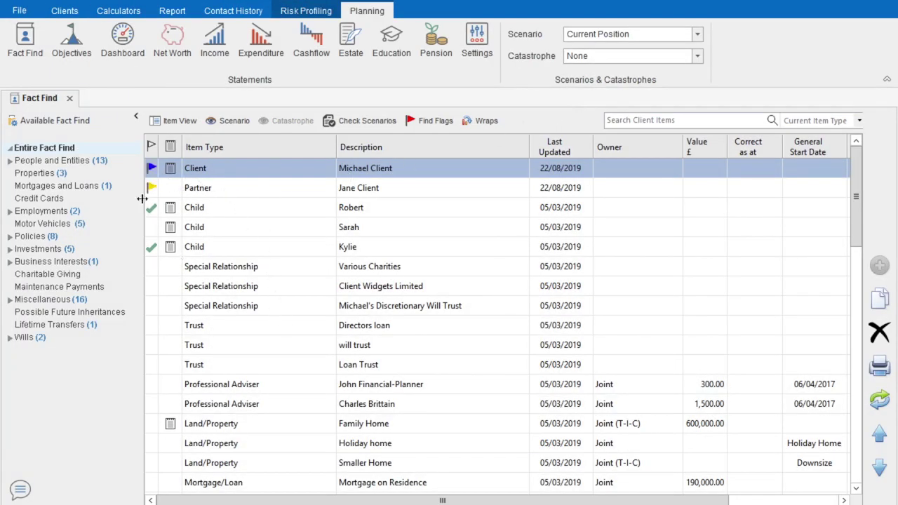
Filter the fact find for items flagged Amended by IO Import, followed by those flagged Created by IO Import
{"action": "left_click", "coordinate": [429, 125]}
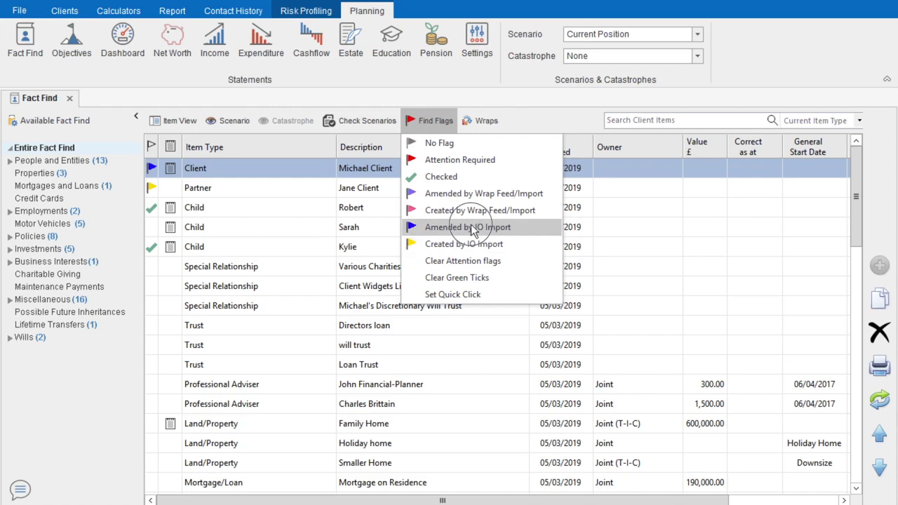
{"action": "left_click", "coordinate": [460, 228]}
{"action": "left_click", "coordinate": [426, 123]}
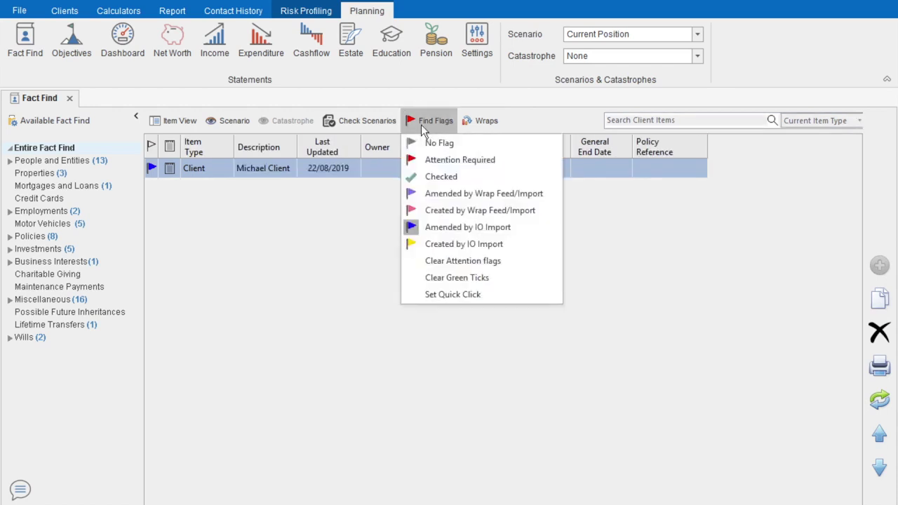
{"action": "left_click", "coordinate": [446, 244]}
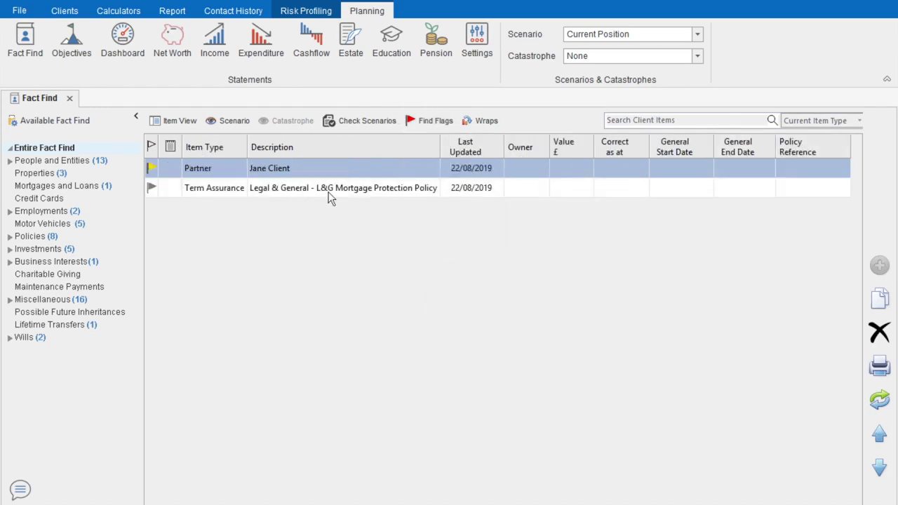
Examine the Current Position cashflow as a capital chart and as inflows/outflows with the capital overlay, returning to the capital chart
{"action": "left_click", "coordinate": [316, 43]}
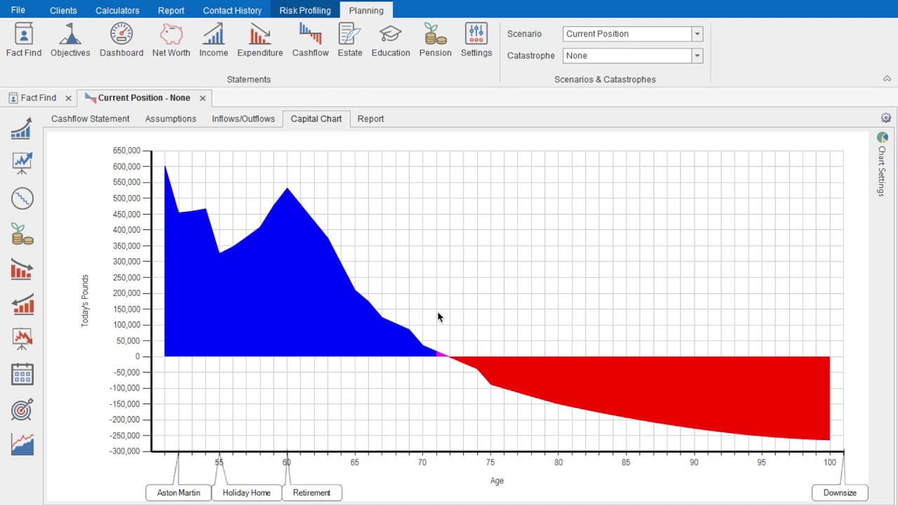
{"action": "left_click", "coordinate": [440, 356]}
{"action": "left_click", "coordinate": [235, 127]}
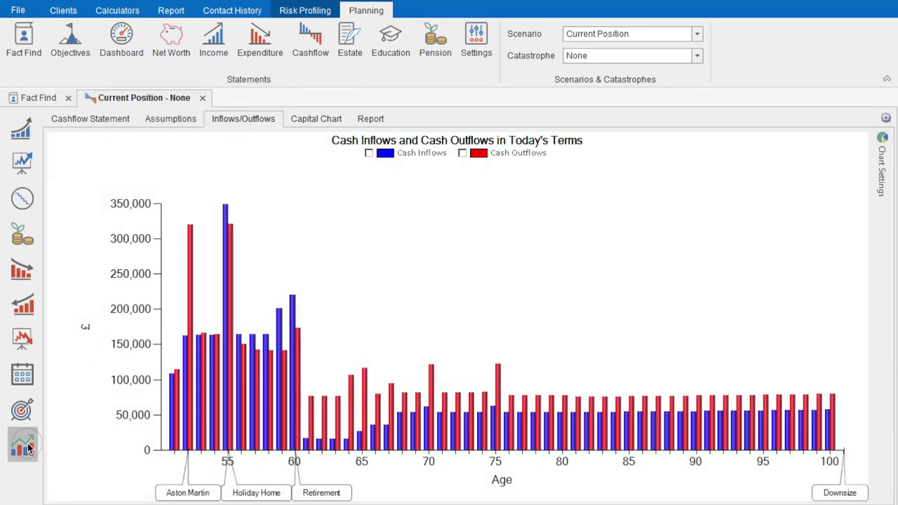
{"action": "left_click", "coordinate": [28, 446]}
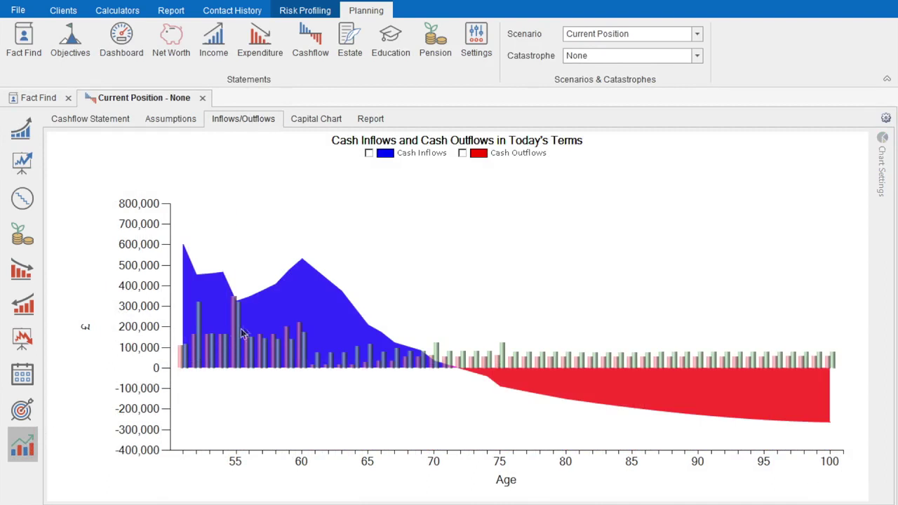
{"action": "left_click", "coordinate": [299, 269]}
{"action": "left_click", "coordinate": [327, 127]}
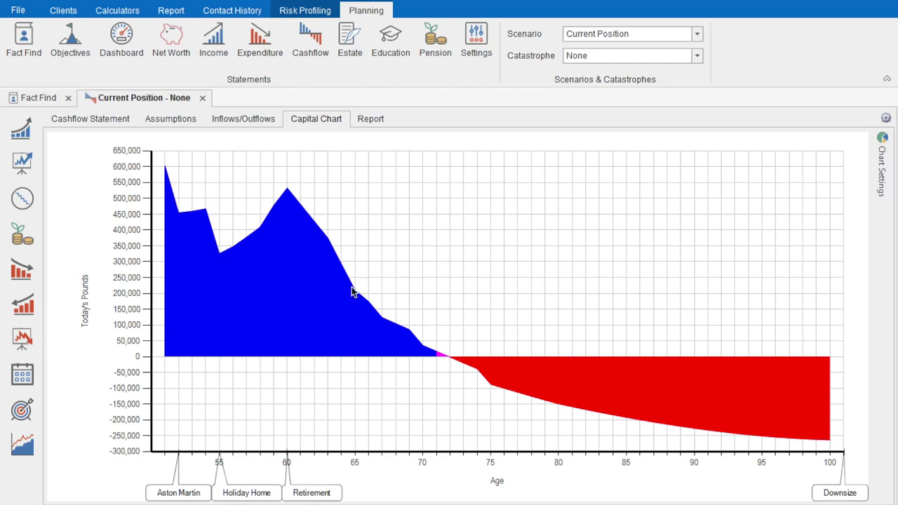
Switch the cashflow planning scenario to What-If, leaving the catastrophe at None
{"action": "left_click", "coordinate": [589, 39]}
{"action": "key", "text": "Escape"}
{"action": "key", "text": "Down"}
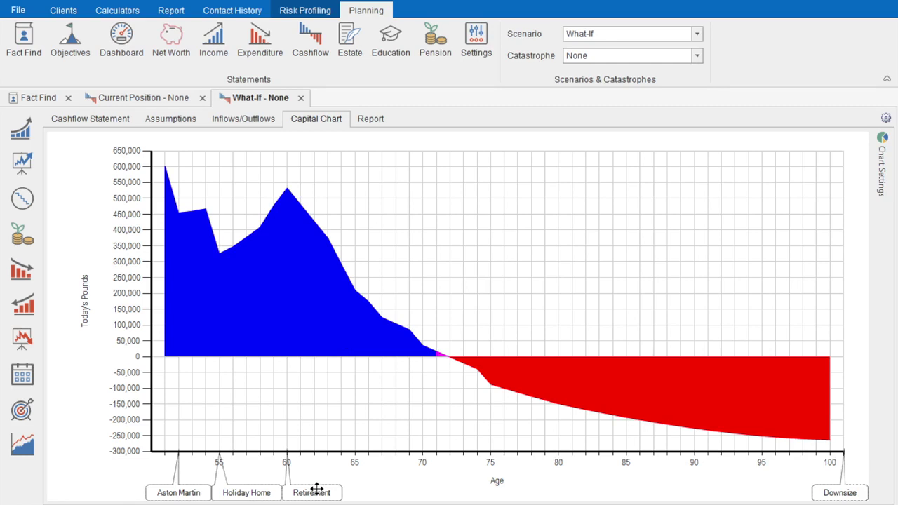
Try the Retirement key date at age 65 and the Downsize key date at age 70, returning each to its starting position
{"action": "left_click_drag", "start_coordinate": [317, 489], "coordinate": [384, 484]}
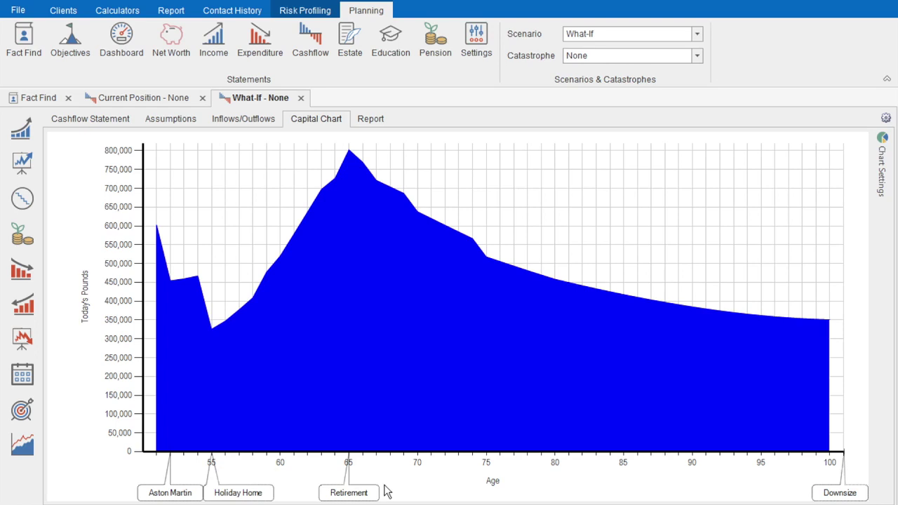
{"action": "left_click_drag", "start_coordinate": [367, 489], "coordinate": [297, 489]}
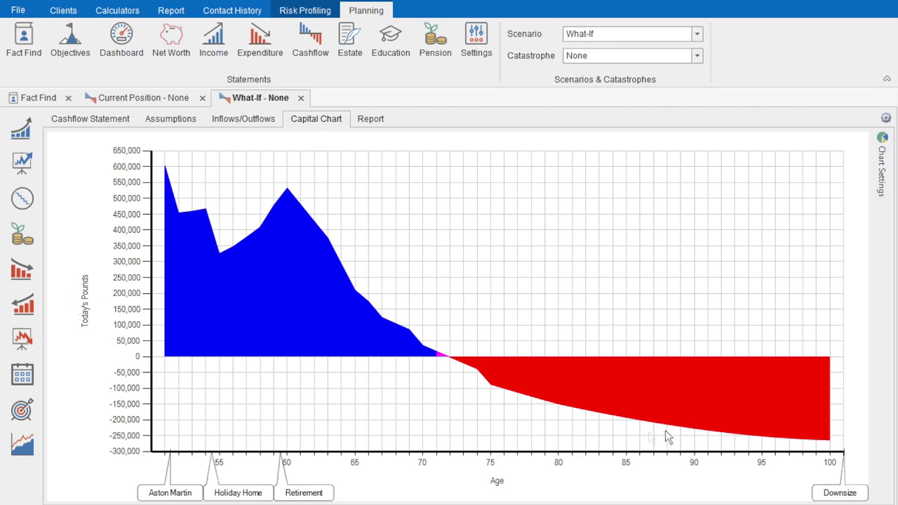
{"action": "left_click_drag", "start_coordinate": [852, 499], "coordinate": [427, 468]}
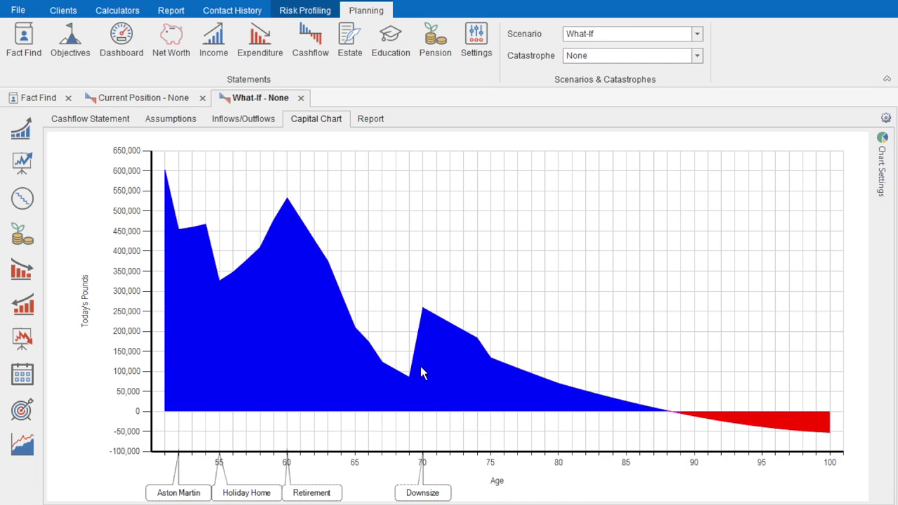
{"action": "left_click", "coordinate": [661, 411]}
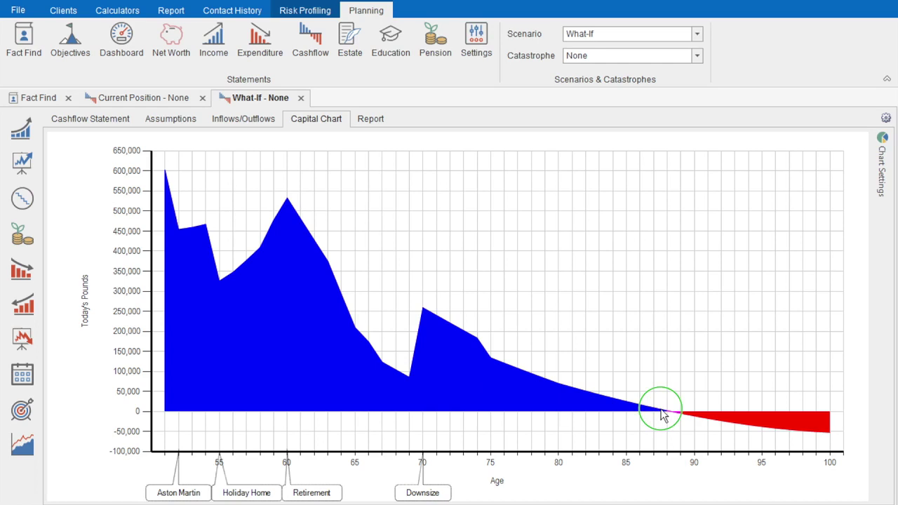
{"action": "mouse_move", "coordinate": [660, 411]}
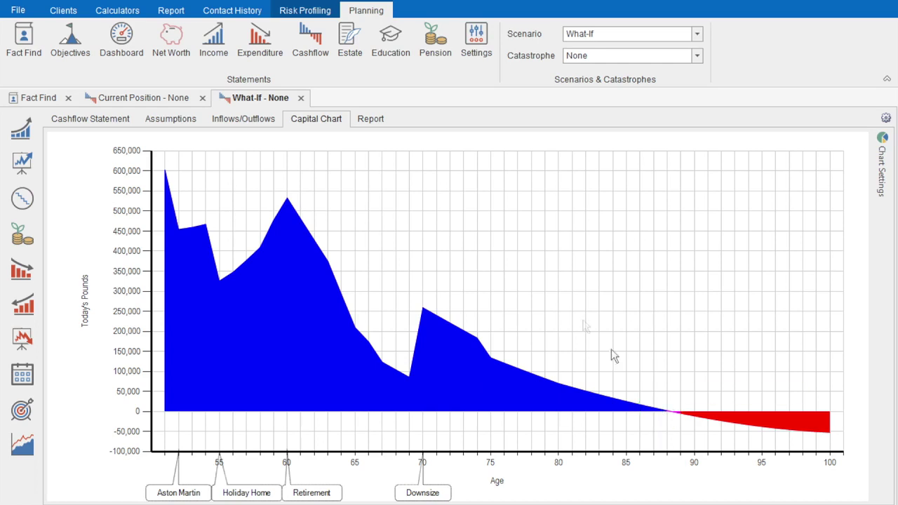
{"action": "mouse_move", "coordinate": [432, 491]}
{"action": "left_mouse_down"}
{"action": "mouse_move", "coordinate": [431, 479]}
{"action": "mouse_move", "coordinate": [849, 469]}
{"action": "left_mouse_up"}
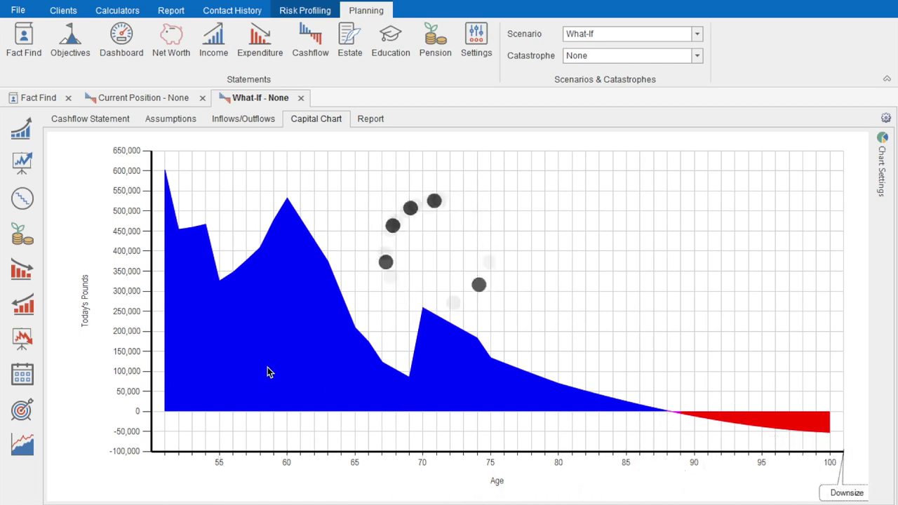
Calculate the earliest Retirement key date that keeps the cashflow above £10,000, and preview it on the chart without keeping it
{"action": "left_click", "coordinate": [30, 381]}
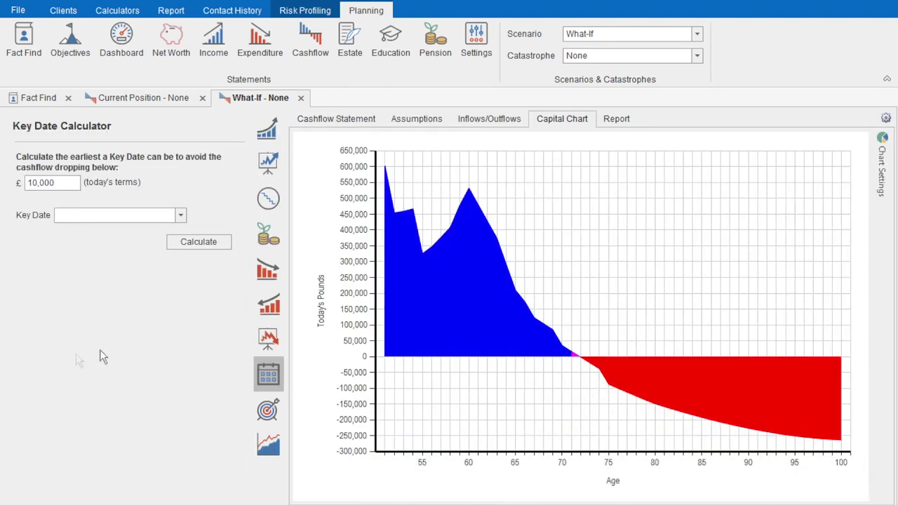
{"action": "left_click", "coordinate": [134, 216]}
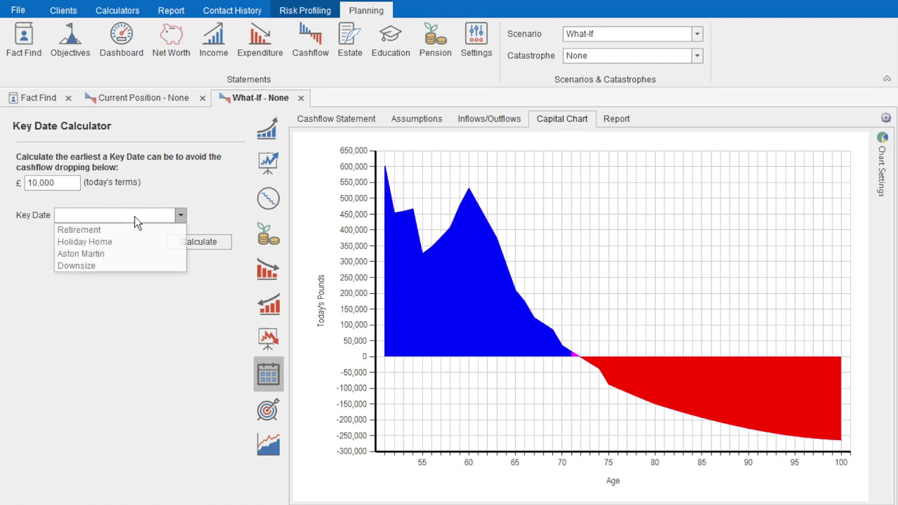
{"action": "left_click", "coordinate": [128, 226]}
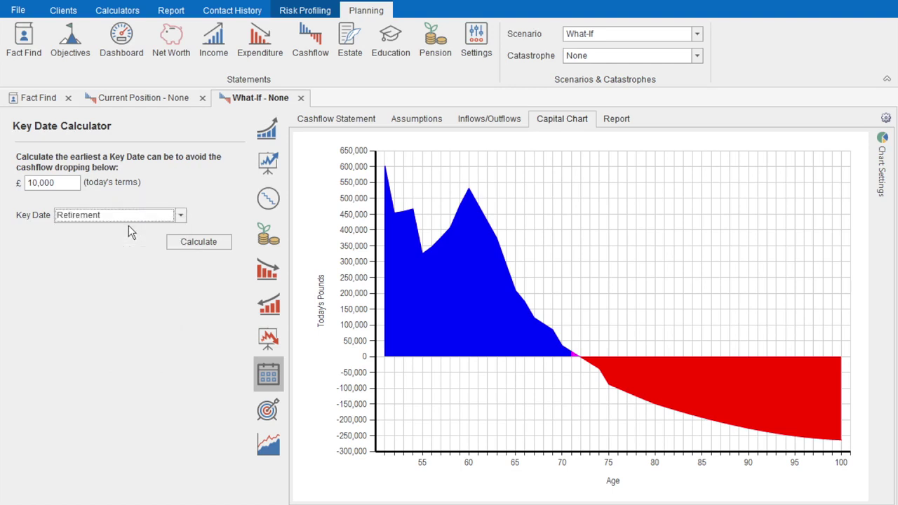
{"action": "left_click", "coordinate": [200, 242]}
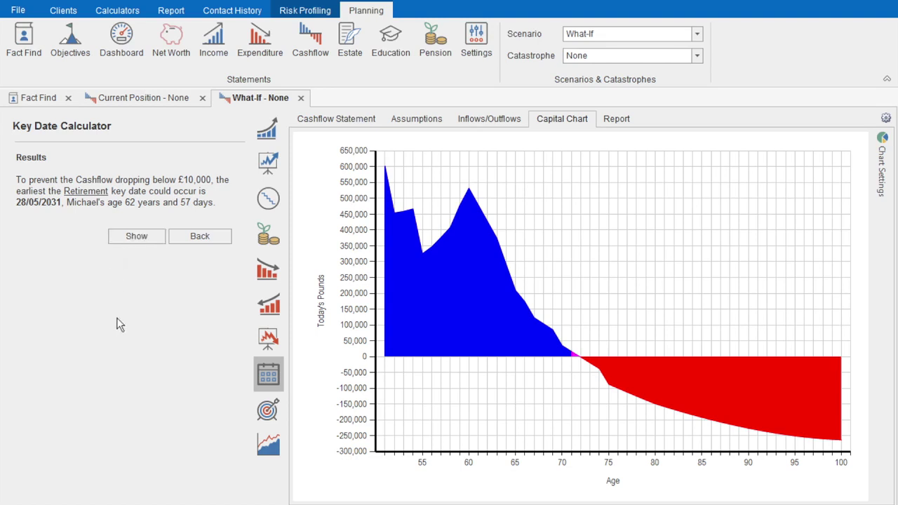
{"action": "left_click", "coordinate": [163, 237]}
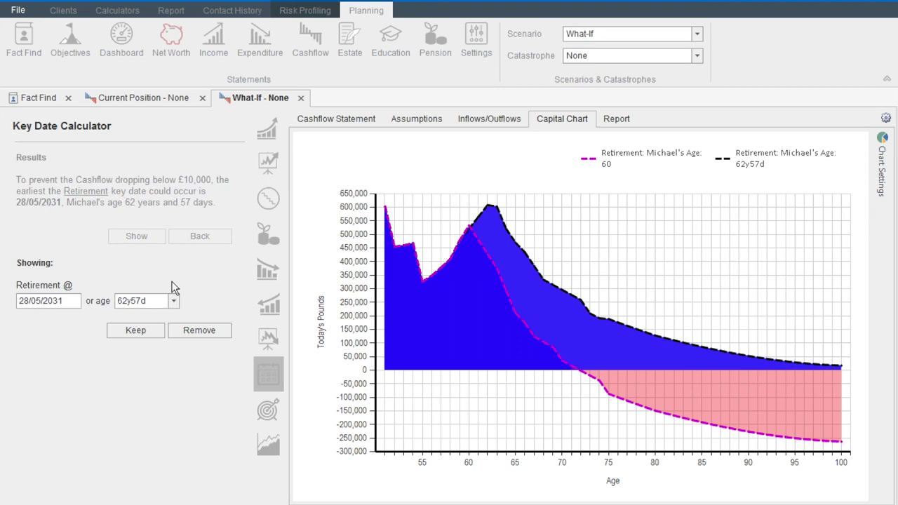
{"action": "left_click", "coordinate": [206, 336]}
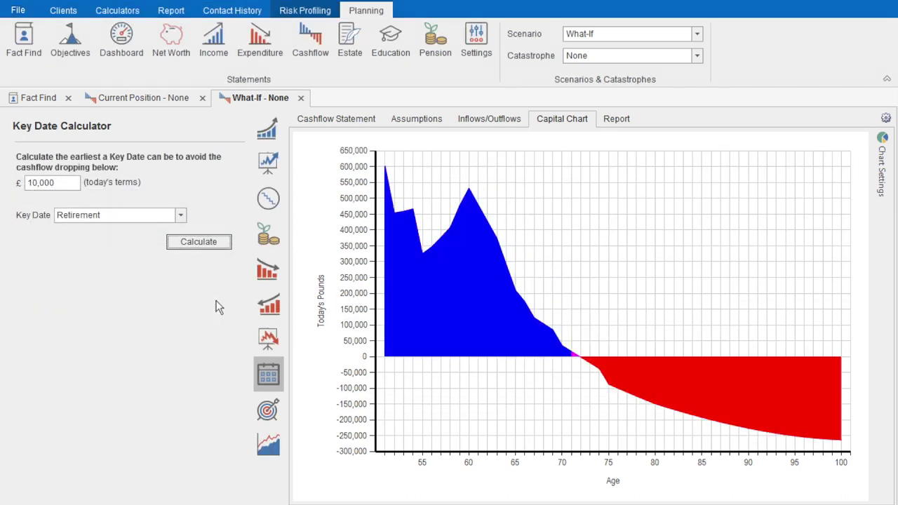
Calculate the tax free lump sum needed on 21/08/2019 to keep the cashflow above £10,000, and preview it without keeping it
{"action": "left_click", "coordinate": [270, 140]}
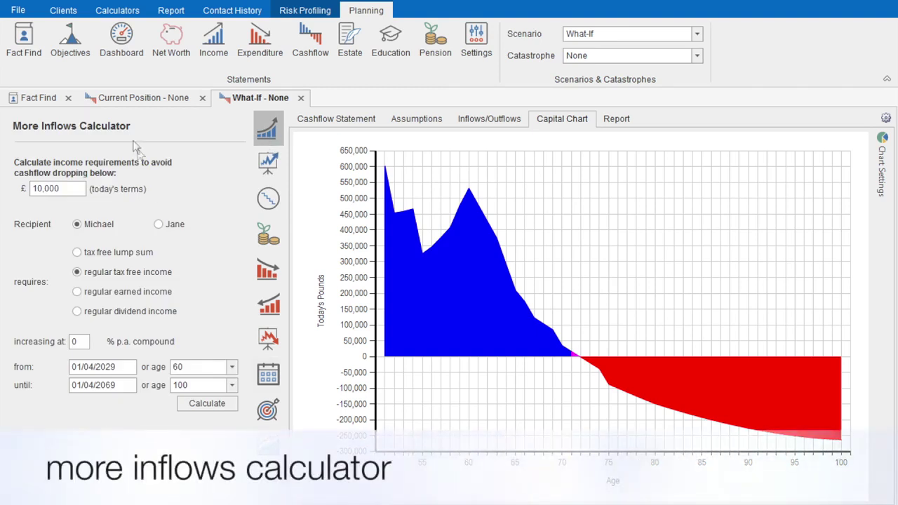
{"action": "left_click", "coordinate": [116, 253]}
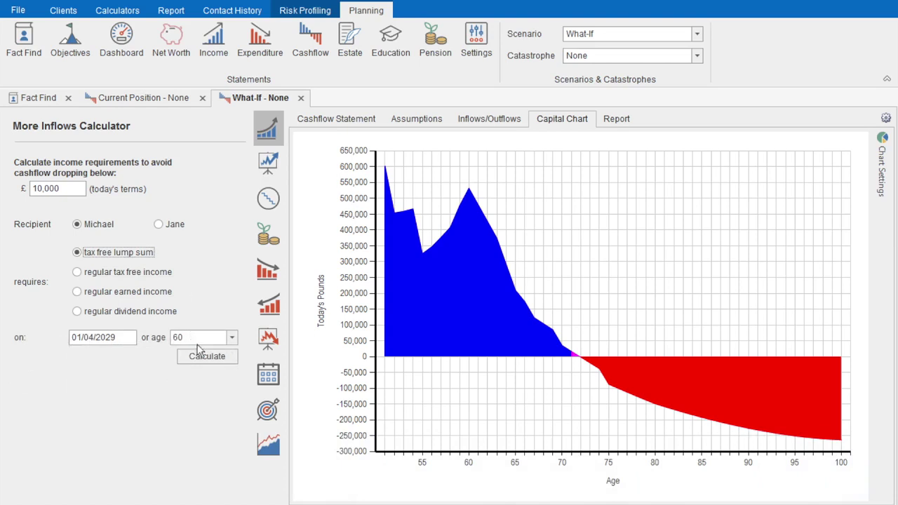
{"action": "left_click", "coordinate": [134, 338]}
{"action": "type", "text": "21/08/2019"}
{"action": "left_click", "coordinate": [205, 357]}
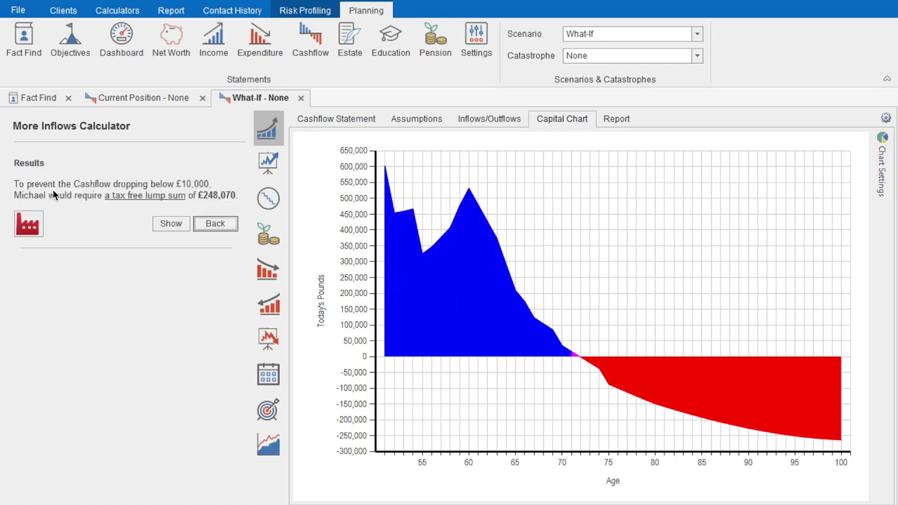
{"action": "left_click", "coordinate": [174, 224]}
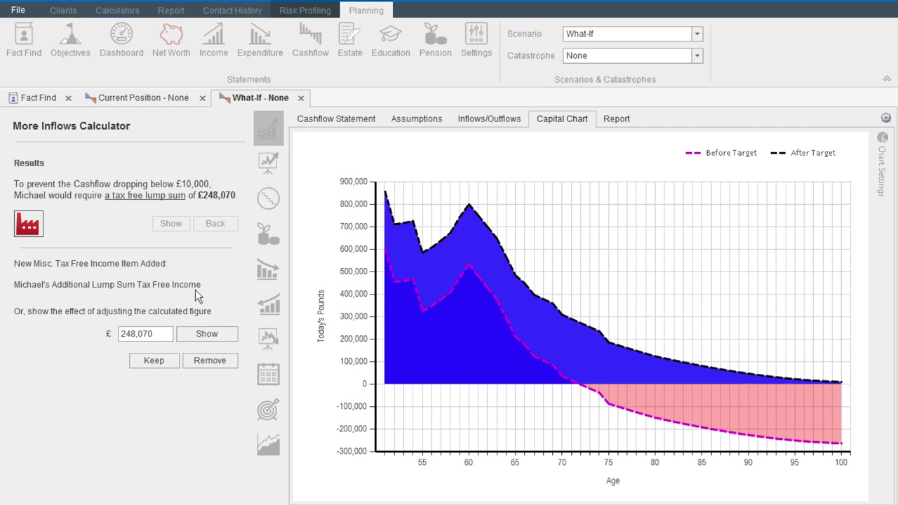
{"action": "left_click", "coordinate": [218, 362]}
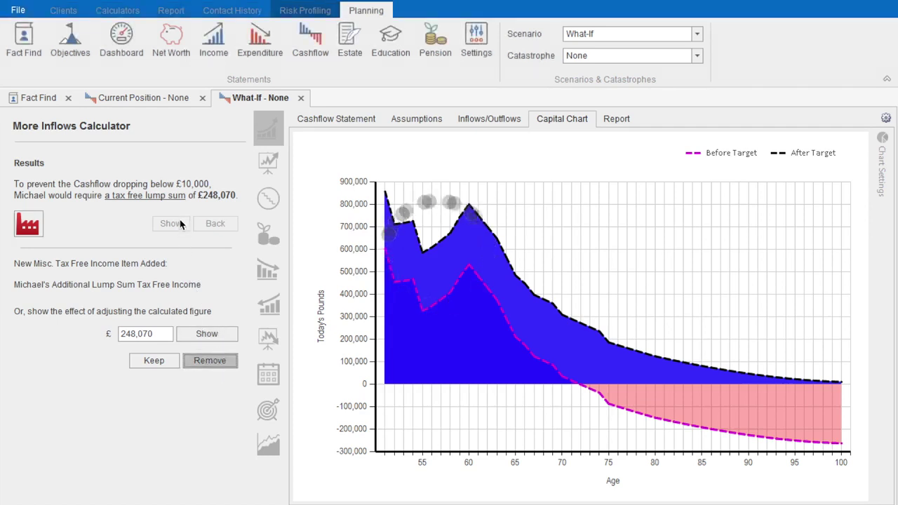
Calculate the tax free lump sum needed at the Retirement key date, age 60, and return to the calculator's inputs
{"action": "left_click", "coordinate": [231, 337]}
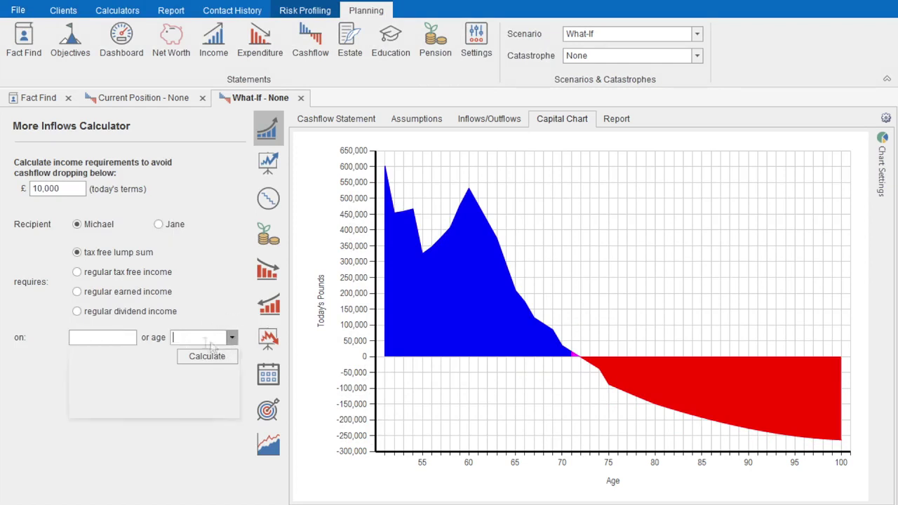
{"action": "left_click", "coordinate": [177, 354]}
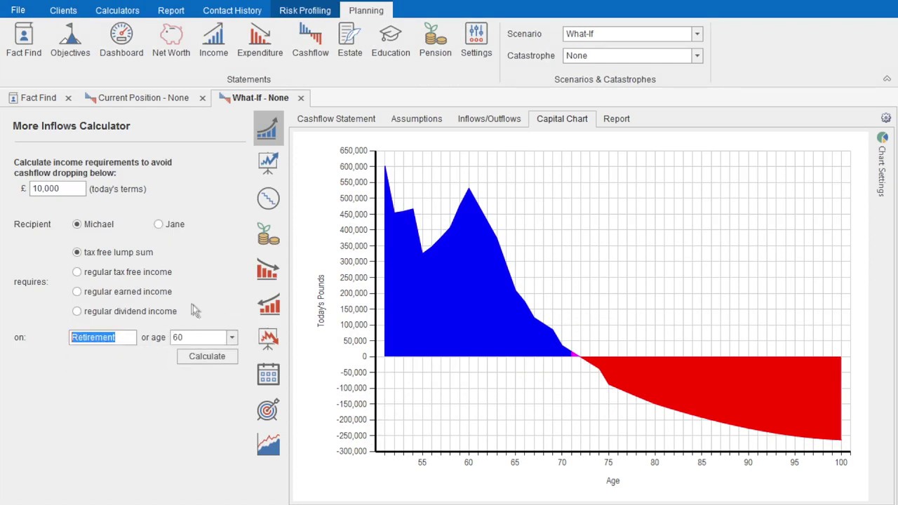
{"action": "left_click", "coordinate": [214, 358]}
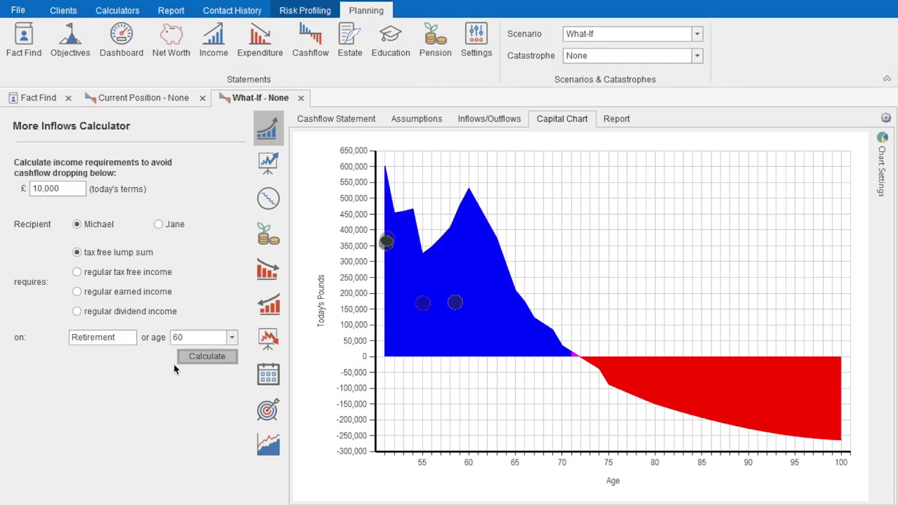
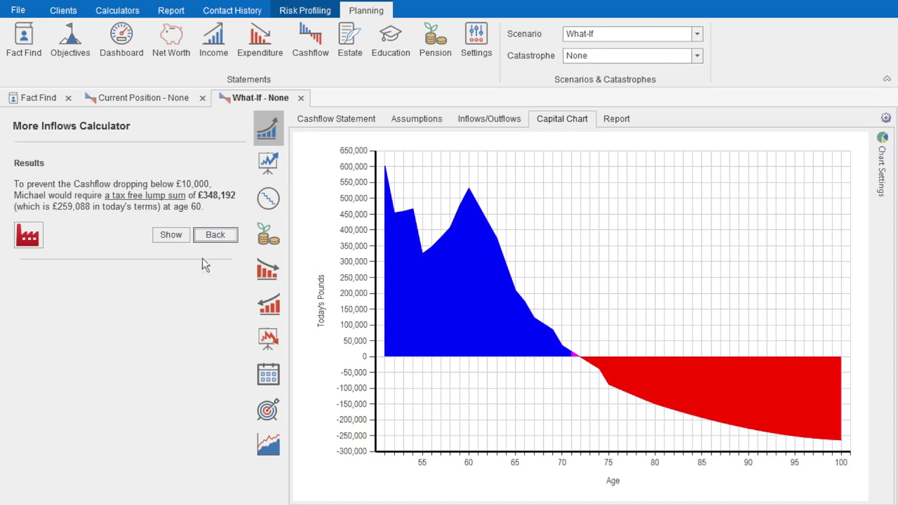
{"action": "left_click", "coordinate": [213, 237]}
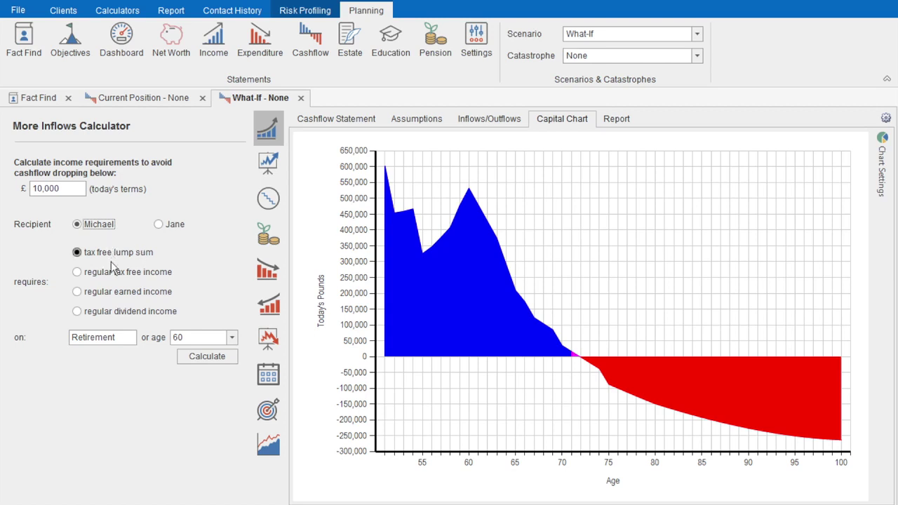
Calculate and preview the second recipient's regular dividend income, increasing 3% p.a. from 21/08/2019 until age 60, needed to keep cashflow above £10,000
{"action": "left_click", "coordinate": [125, 315]}
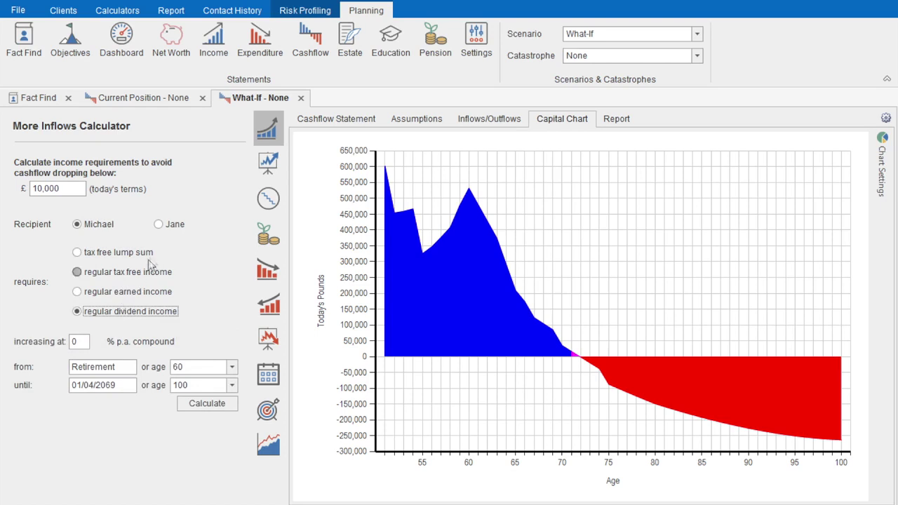
{"action": "left_click", "coordinate": [168, 231]}
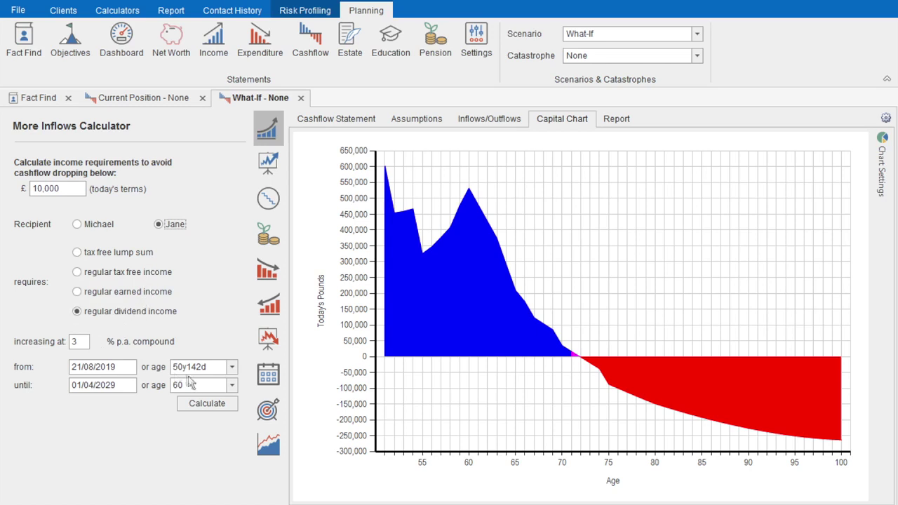
{"action": "left_click", "coordinate": [208, 401]}
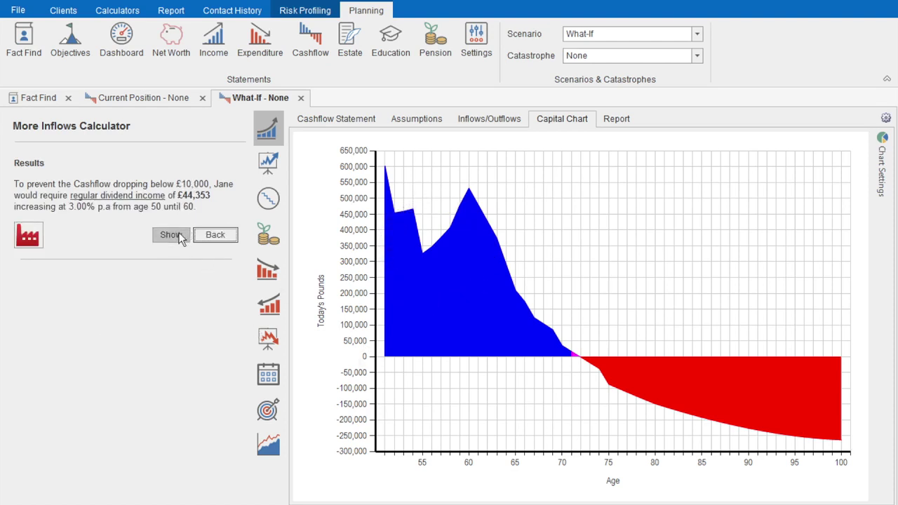
{"action": "left_click", "coordinate": [180, 237]}
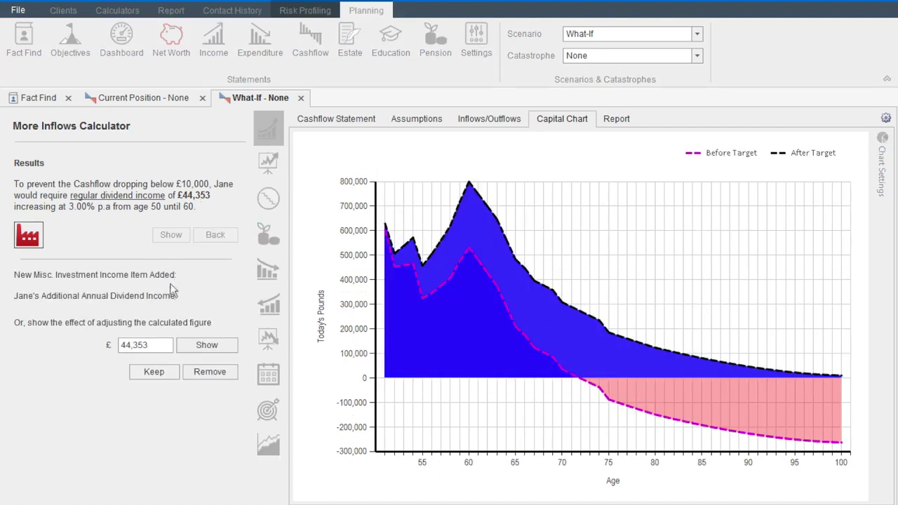
Adjust the additional annual dividend income to £10,000 and examine its effect on the capital chart
{"action": "double_click", "coordinate": [128, 347]}
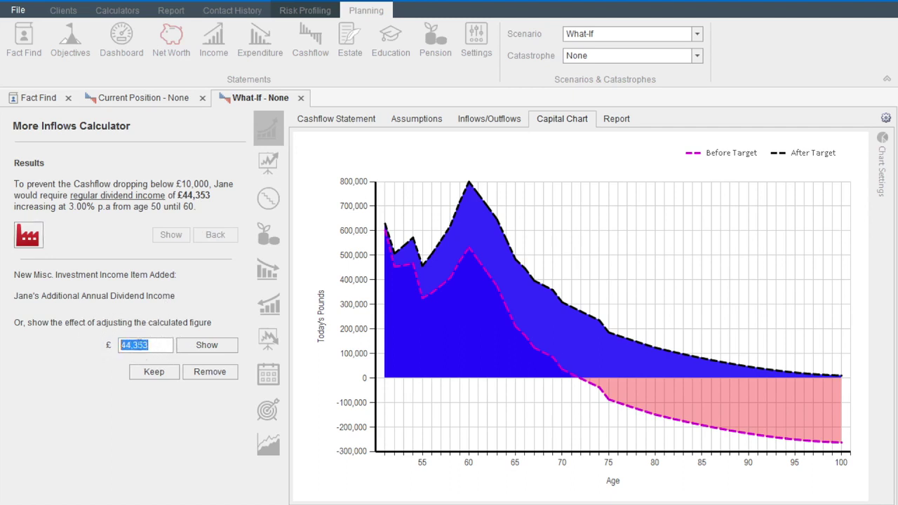
{"action": "type", "text": "10000"}
{"action": "key", "text": "Tab"}
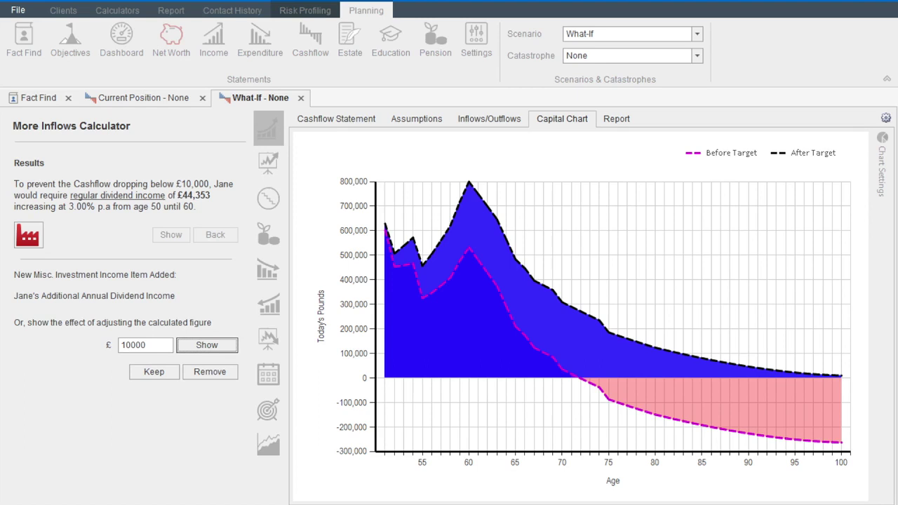
{"action": "left_click", "coordinate": [200, 349]}
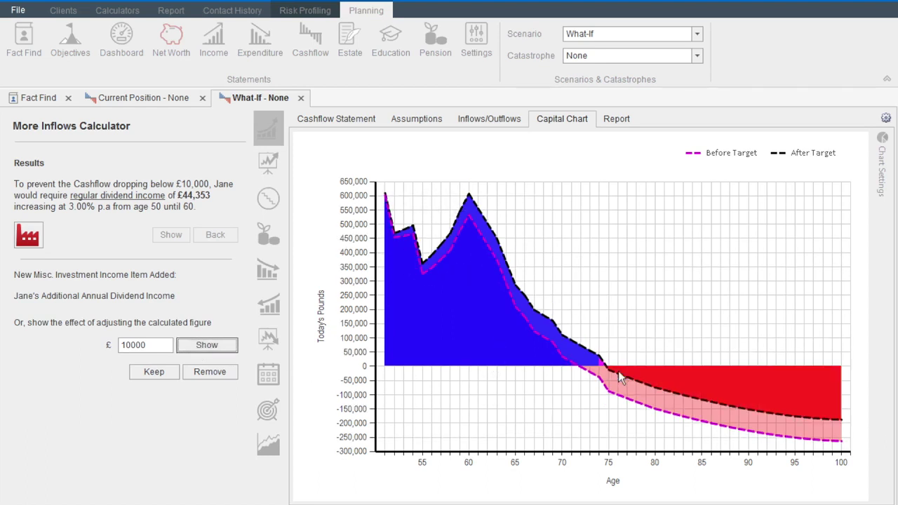
{"action": "mouse_move", "coordinate": [606, 367]}
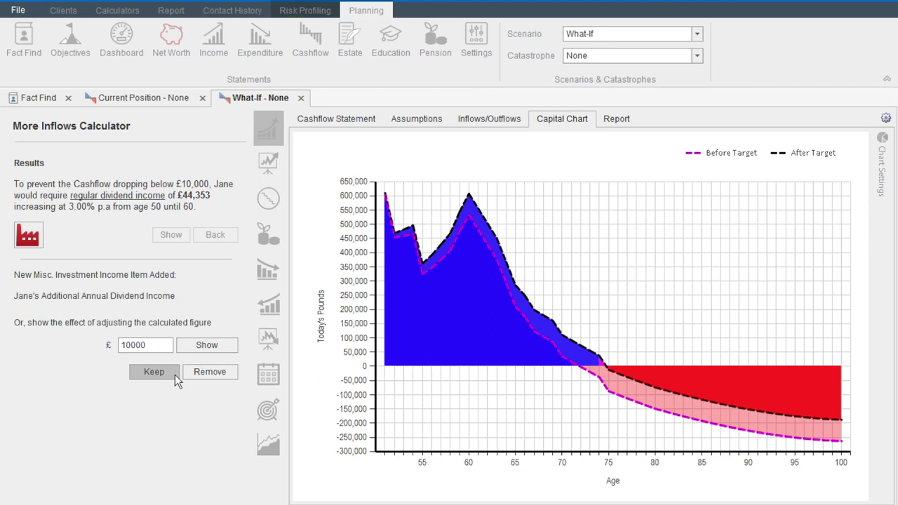
View the options for copying the dividend result to a private company interest item, and remove the previewed dividend income
{"action": "right_click", "coordinate": [40, 240]}
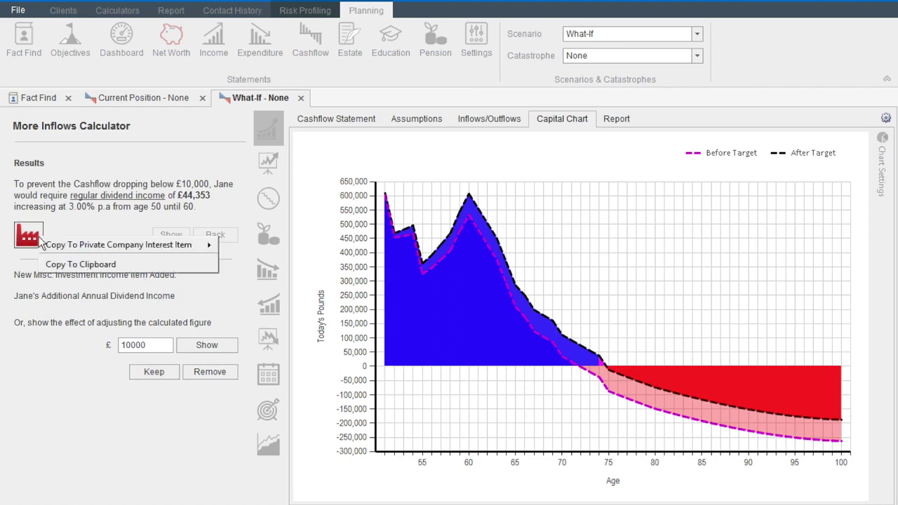
{"action": "mouse_move", "coordinate": [89, 247]}
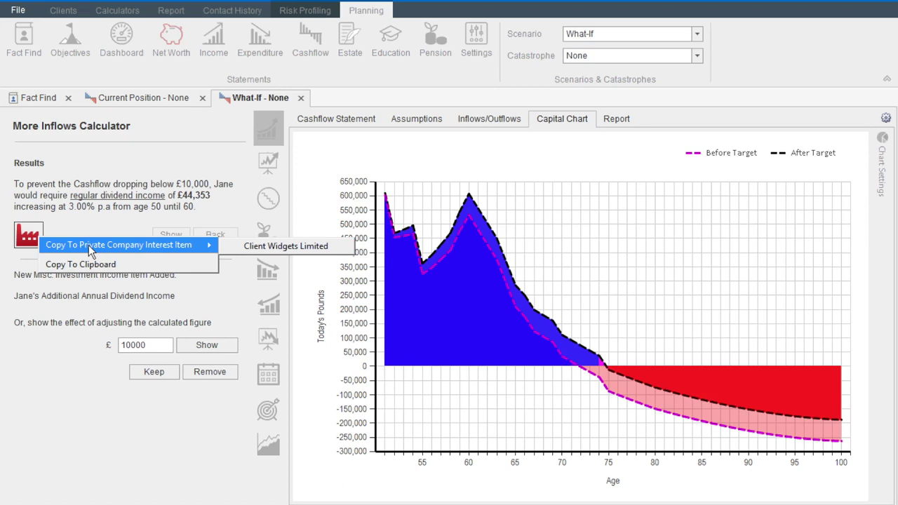
{"action": "left_click", "coordinate": [84, 362]}
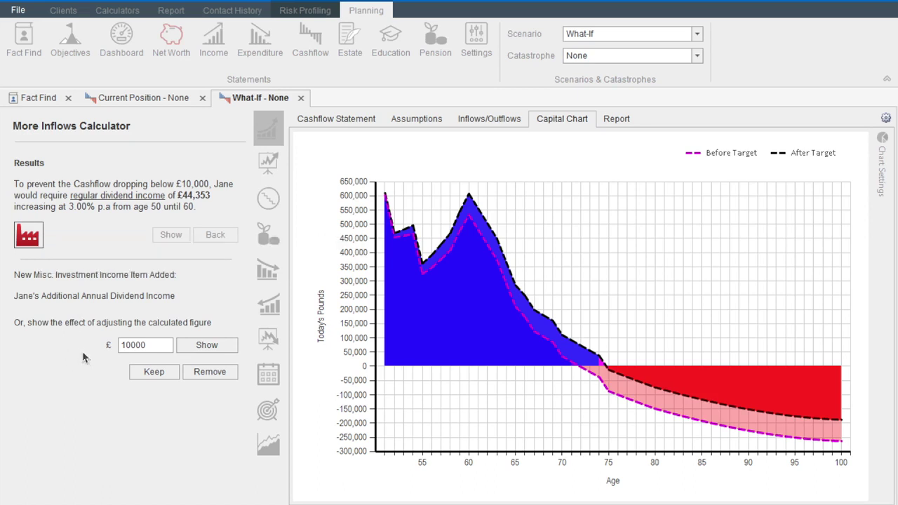
{"action": "left_click", "coordinate": [199, 372]}
Calculate the additional growth rate that Equities, Unit Trusts, Single Premium Bonds and Money Purchase Pensions need to keep the cashflow above £10,000
{"action": "left_click", "coordinate": [269, 163]}
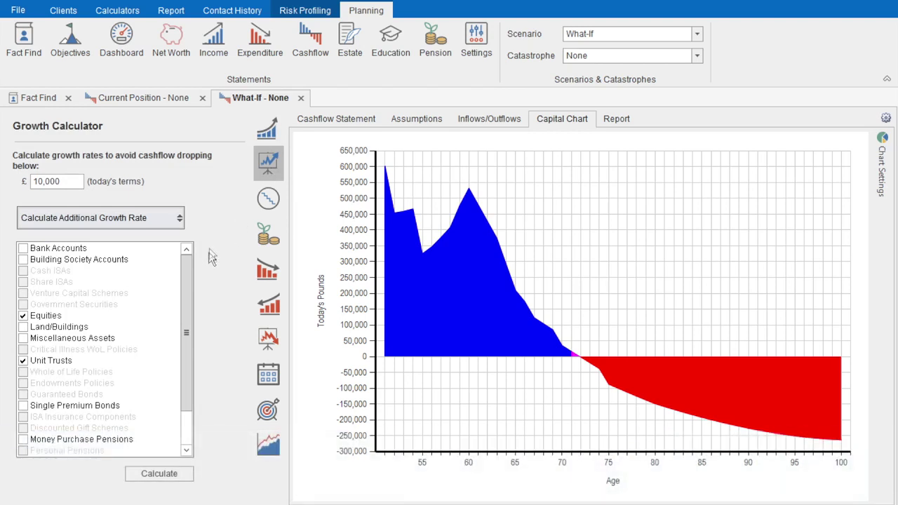
{"action": "left_click_drag", "start_coordinate": [186, 300], "coordinate": [187, 333]}
{"action": "left_click", "coordinate": [23, 360]}
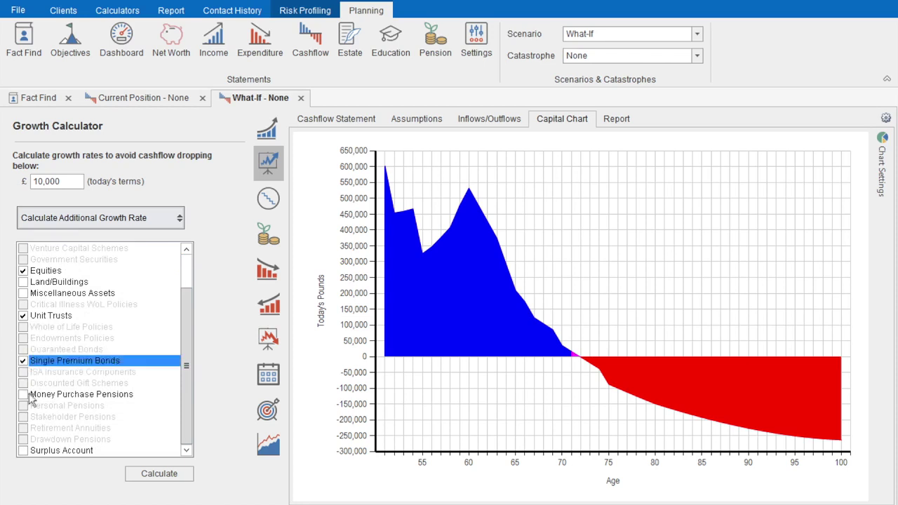
{"action": "left_click", "coordinate": [23, 394]}
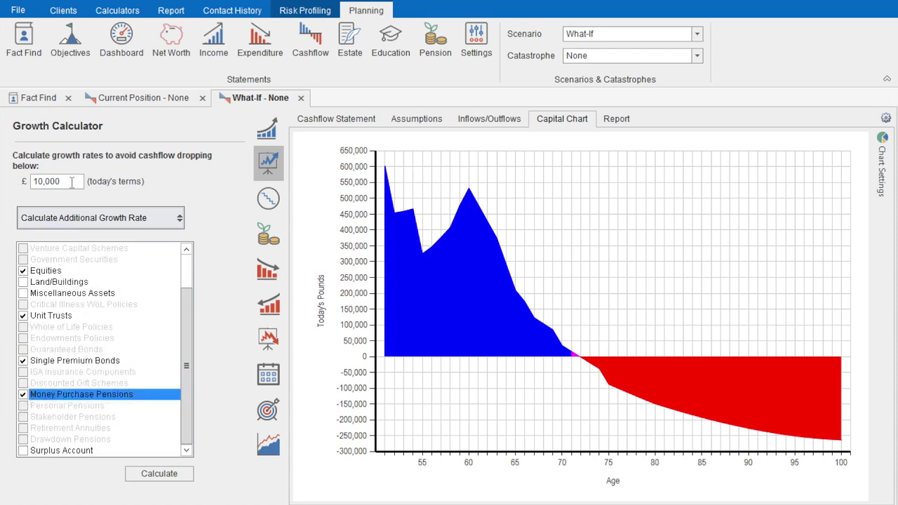
{"action": "left_click_drag", "start_coordinate": [71, 182], "coordinate": [32, 182]}
{"action": "left_click", "coordinate": [169, 475]}
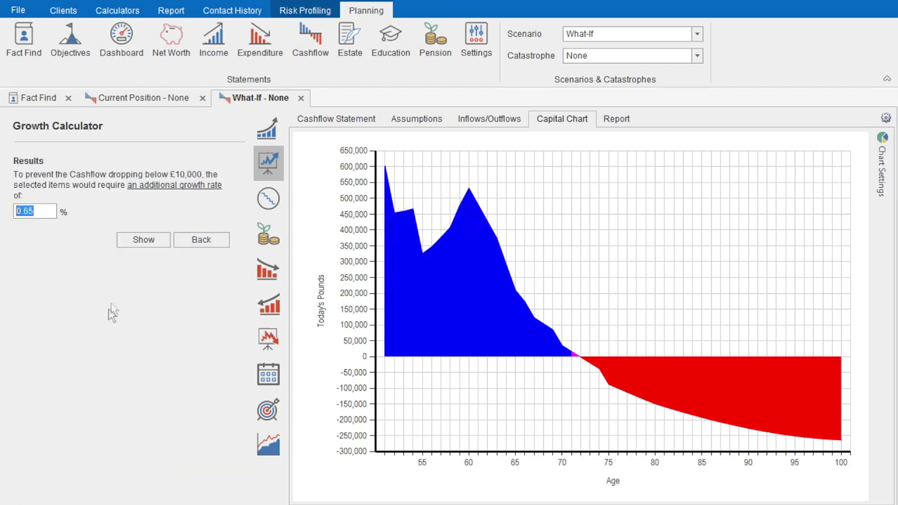
Preview the additional growth rate, compare the original and updated rates of the selected items, and remove it without keeping it
{"action": "left_click", "coordinate": [45, 210]}
{"action": "left_click", "coordinate": [143, 240]}
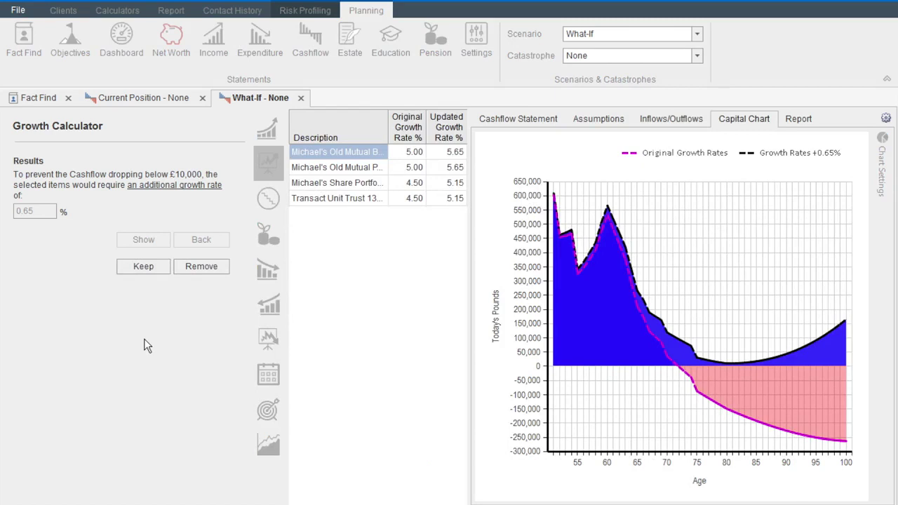
{"action": "left_click", "coordinate": [419, 160]}
{"action": "left_click", "coordinate": [453, 159]}
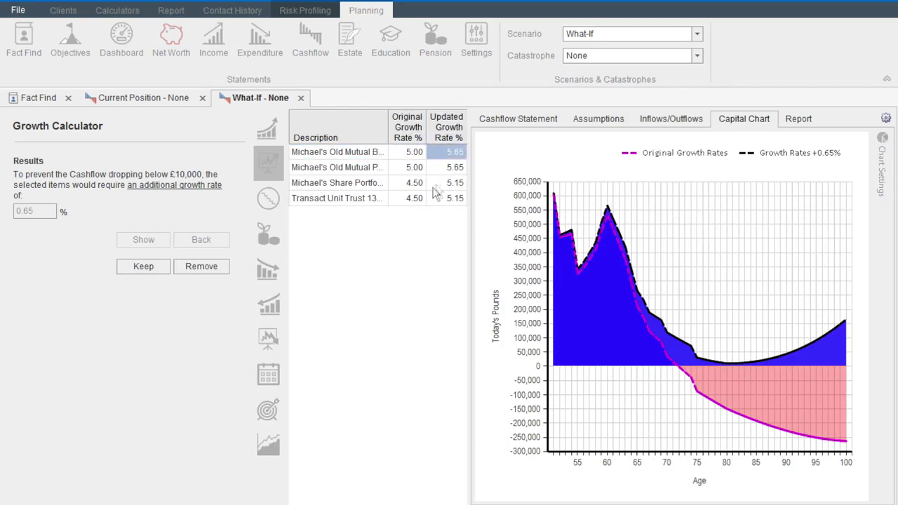
{"action": "left_click", "coordinate": [447, 182]}
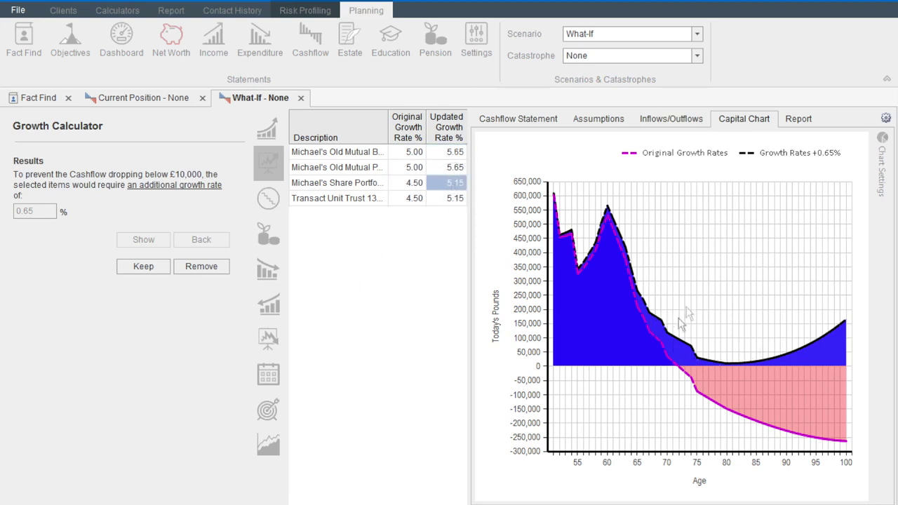
{"action": "left_click", "coordinate": [184, 267]}
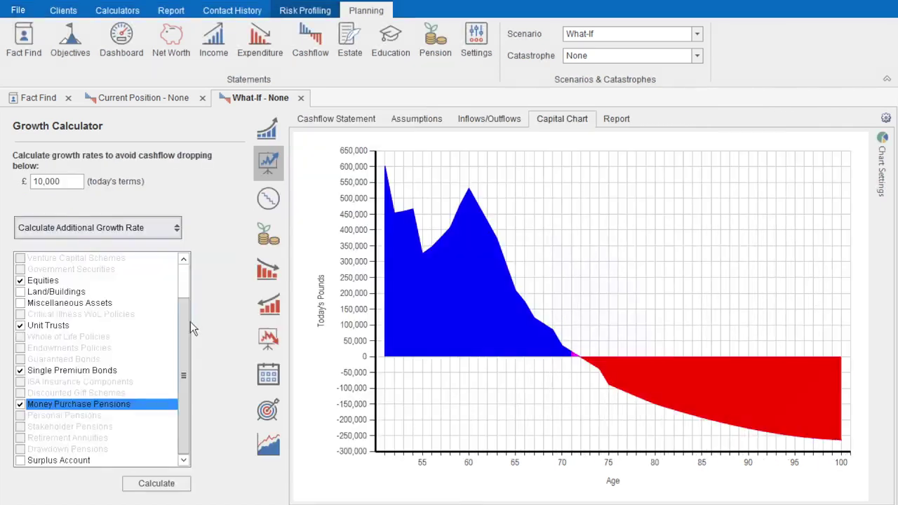
{"action": "left_click", "coordinate": [269, 166]}
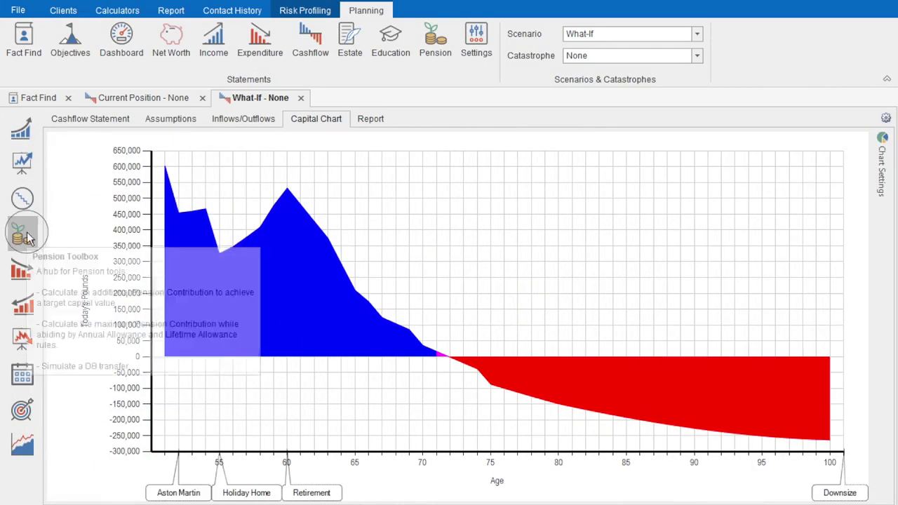
Target a cashflow balance of £50,000 in today's terms for the most negative year, using the Pension Toolbox
{"action": "left_click", "coordinate": [26, 228]}
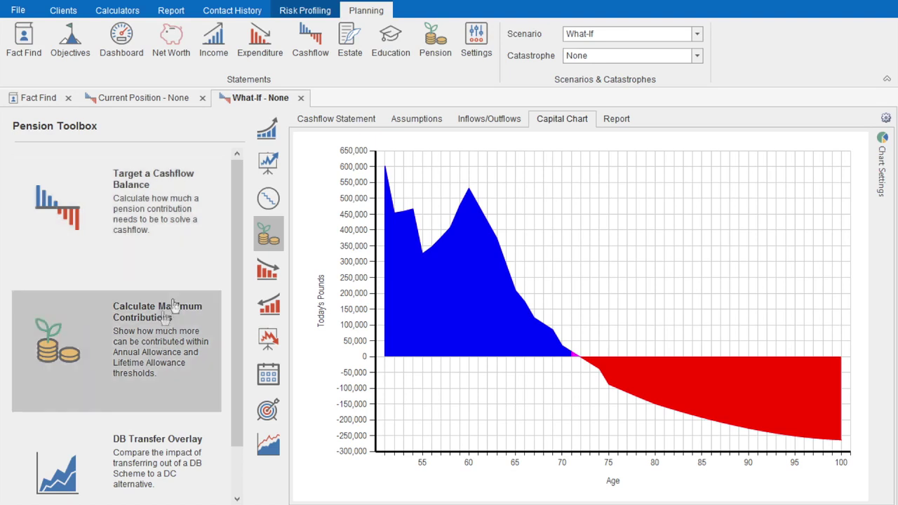
{"action": "left_click", "coordinate": [141, 235]}
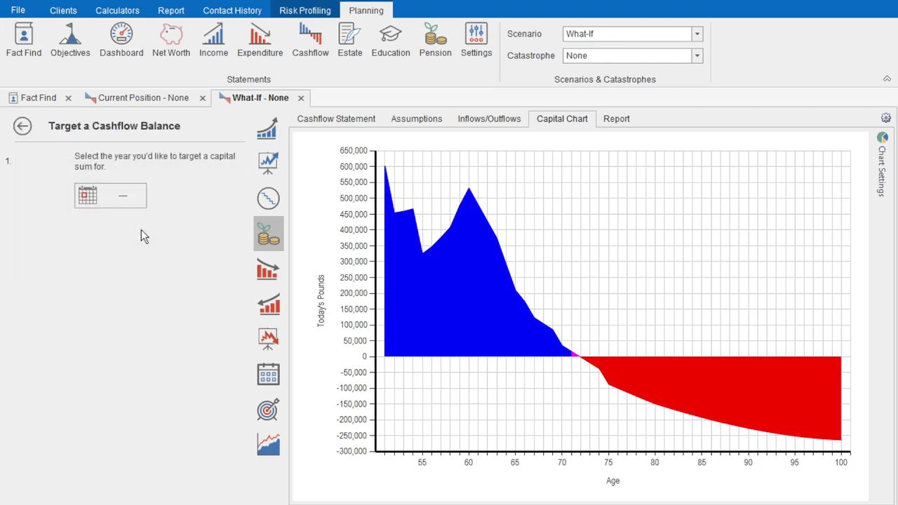
{"action": "left_click", "coordinate": [117, 197]}
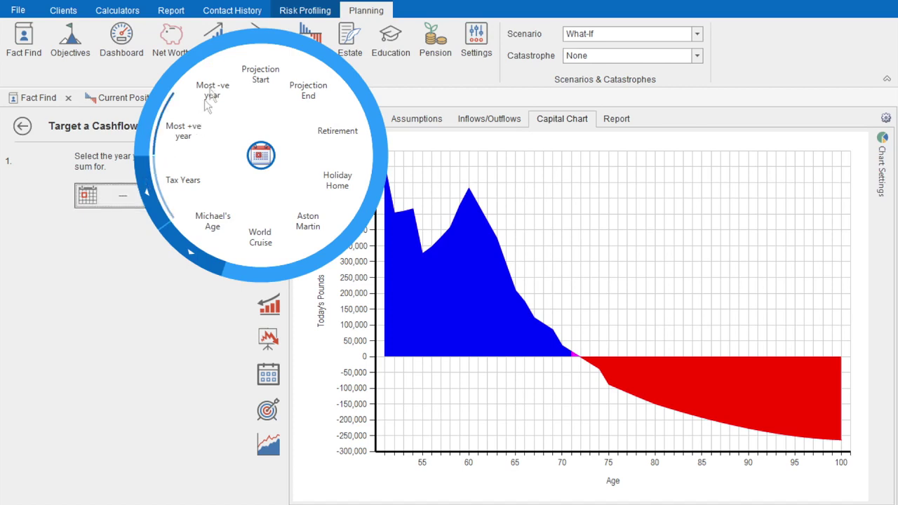
{"action": "left_click", "coordinate": [212, 91]}
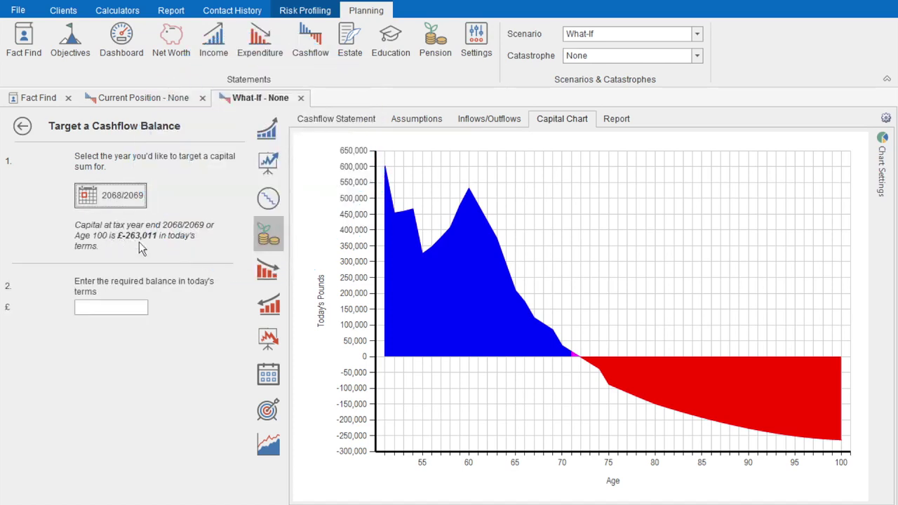
{"action": "left_click", "coordinate": [118, 309]}
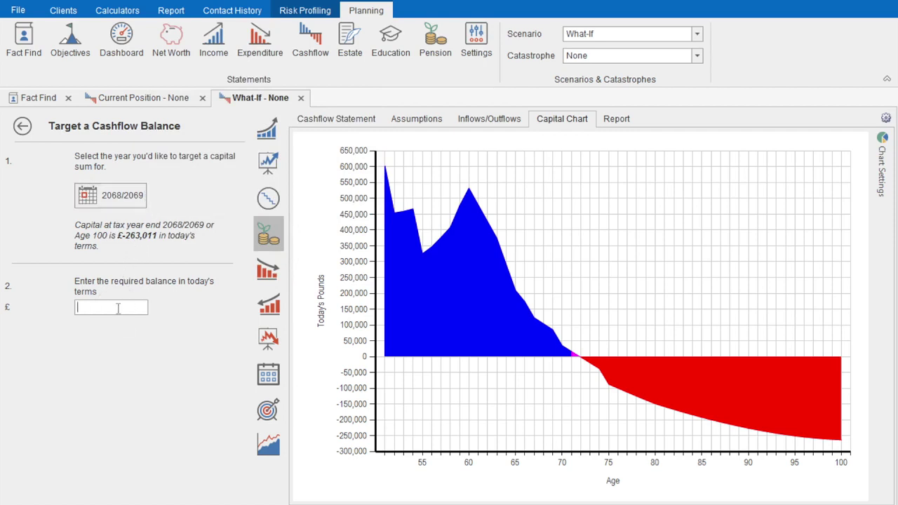
{"action": "type", "text": "50000"}
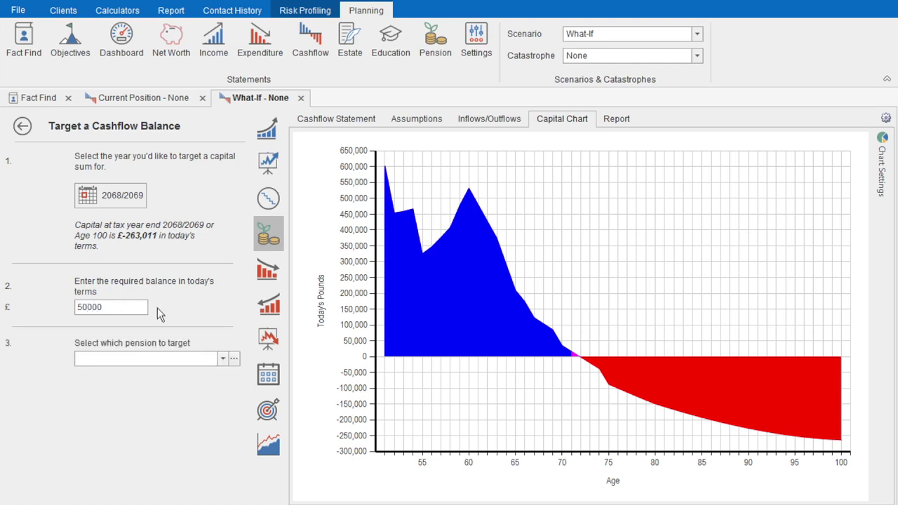
Calculate the additional contribution to the existing Old Mutual pension, increasing at 3% p.a. and ending at Retirement
{"action": "left_click", "coordinate": [222, 358]}
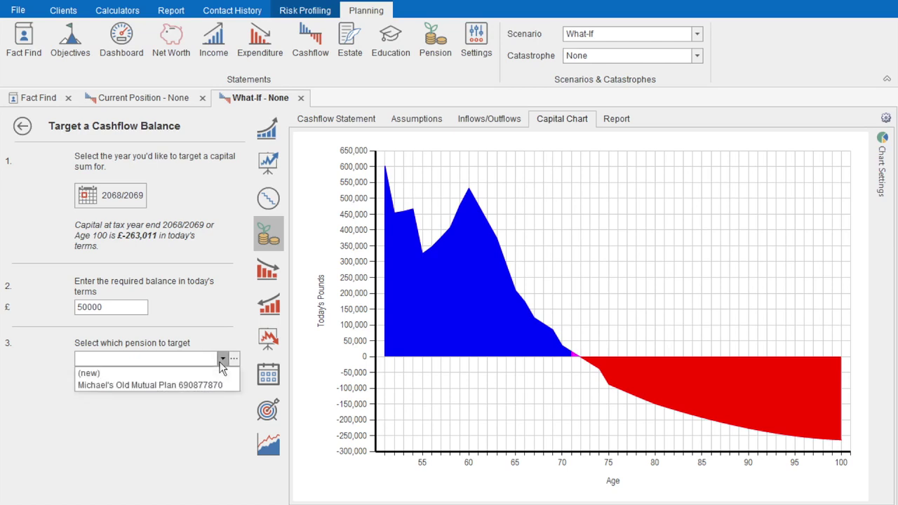
{"action": "left_click", "coordinate": [180, 386]}
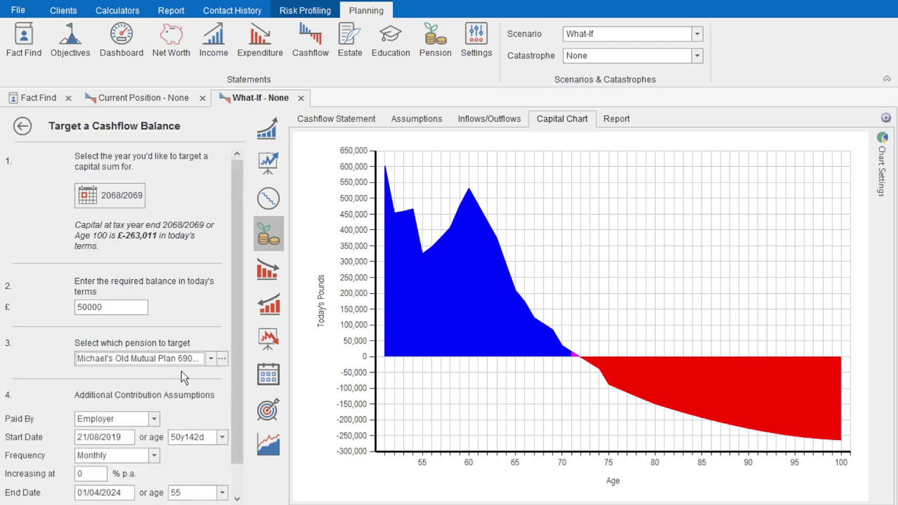
{"action": "scroll", "coordinate": [234, 356], "scroll_direction": "down", "scroll_amount": 1}
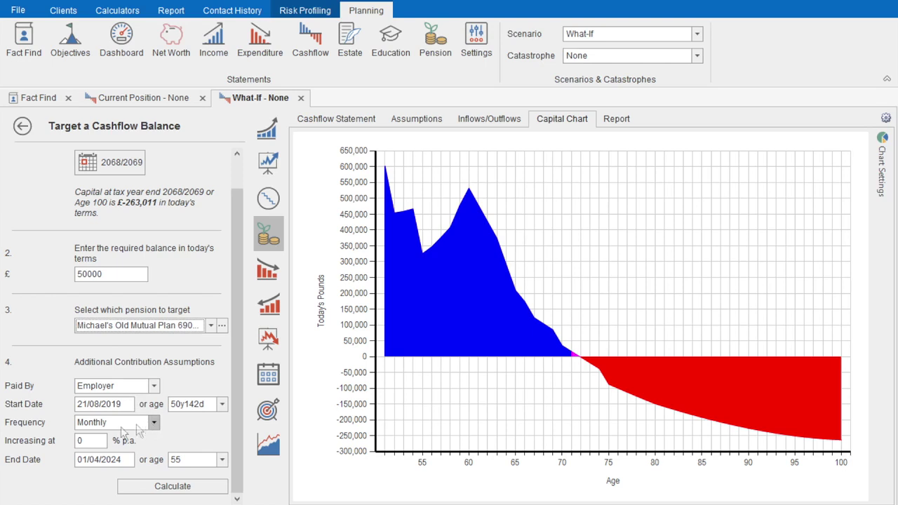
{"action": "left_click", "coordinate": [95, 442]}
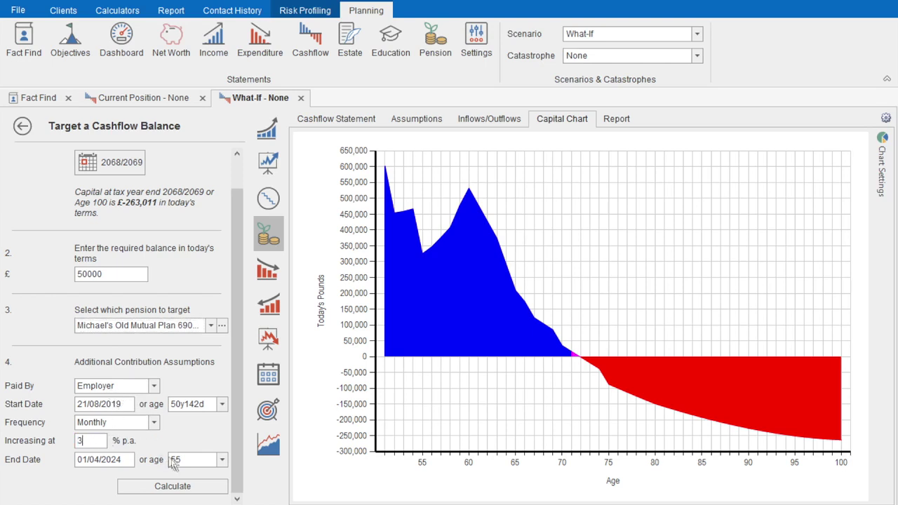
{"action": "left_click", "coordinate": [222, 459]}
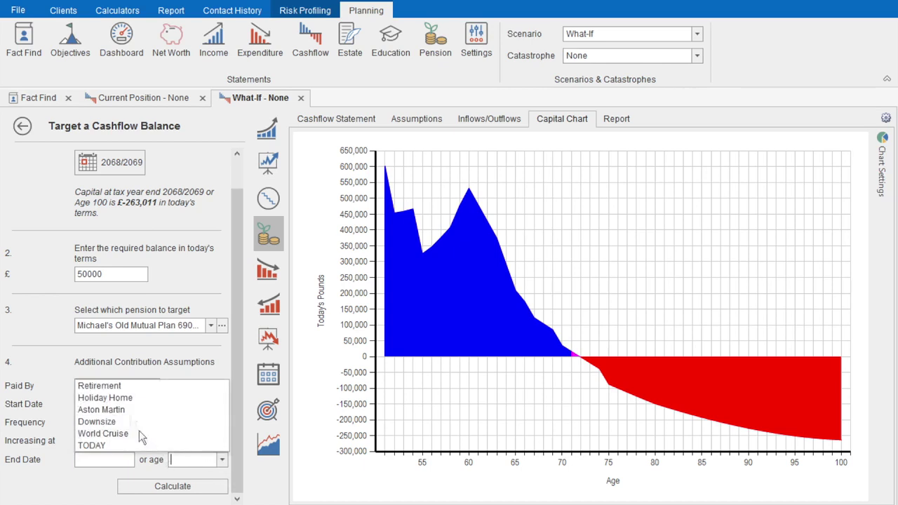
{"action": "left_click", "coordinate": [127, 387]}
{"action": "left_click", "coordinate": [196, 489]}
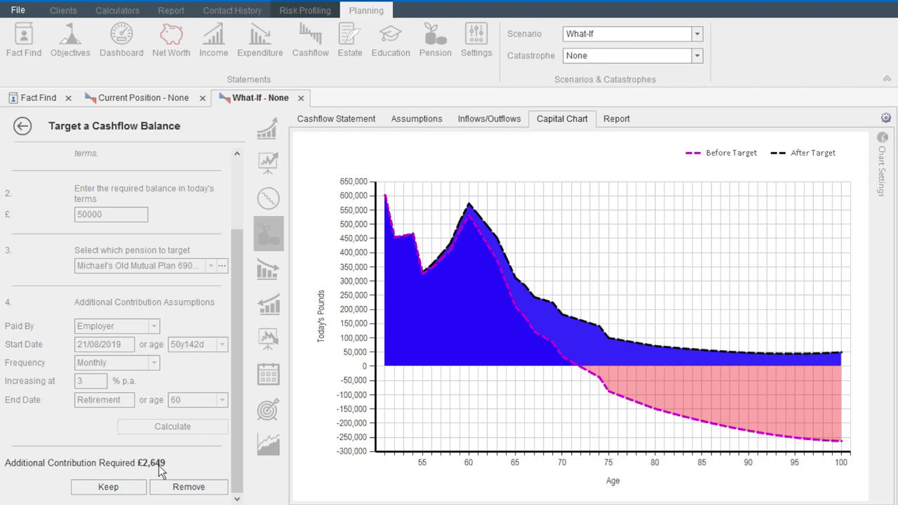
Keep the additional pension contribution in the What-If plan and switch to the Current Position cashflow
{"action": "left_click", "coordinate": [132, 488]}
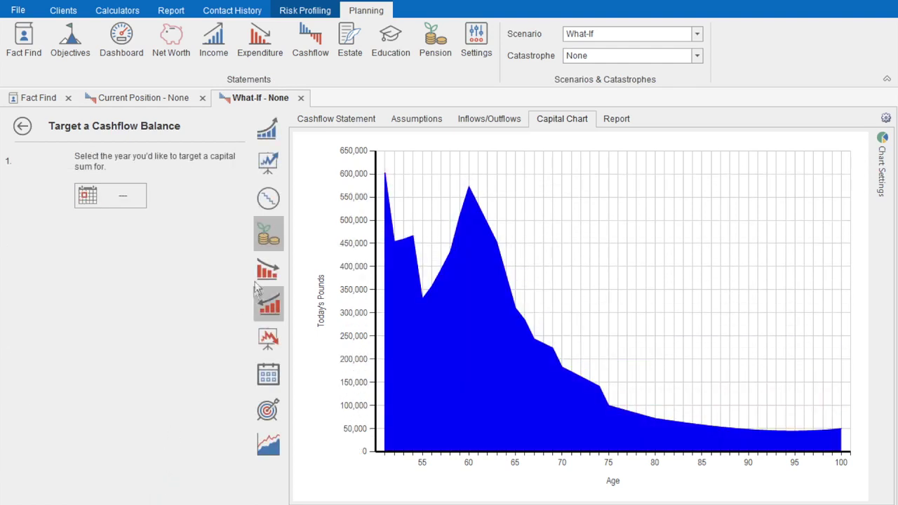
{"action": "left_click", "coordinate": [268, 236]}
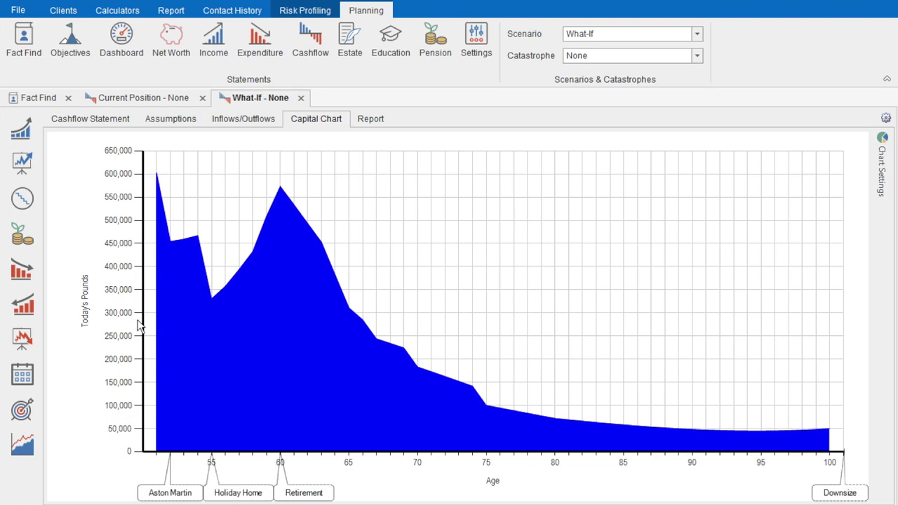
{"action": "left_click", "coordinate": [156, 99]}
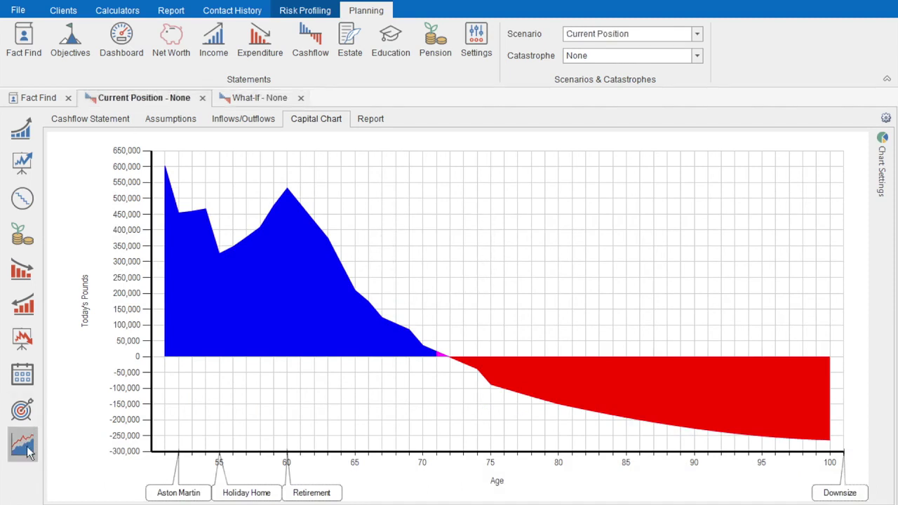
Overlay the What-If scenario on the Current Position capital chart to compare them, and remove the overlay
{"action": "left_click", "coordinate": [28, 448]}
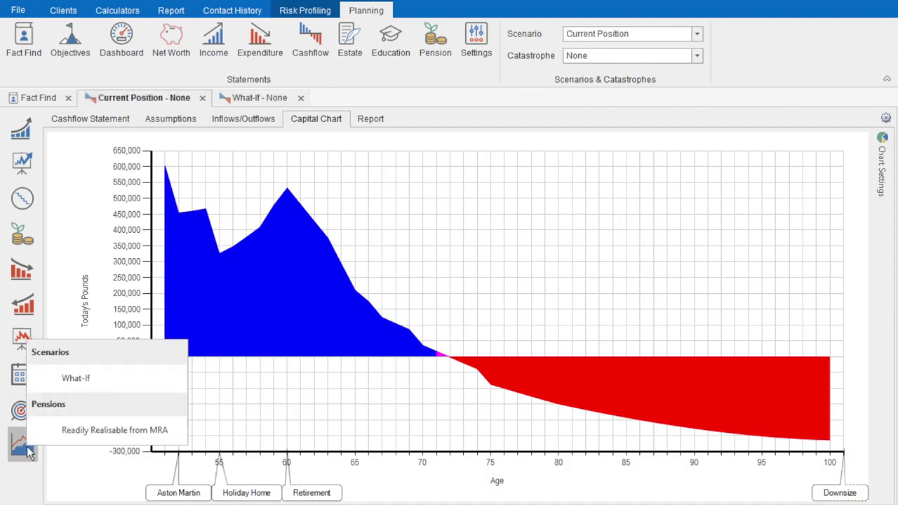
{"action": "left_click", "coordinate": [77, 378]}
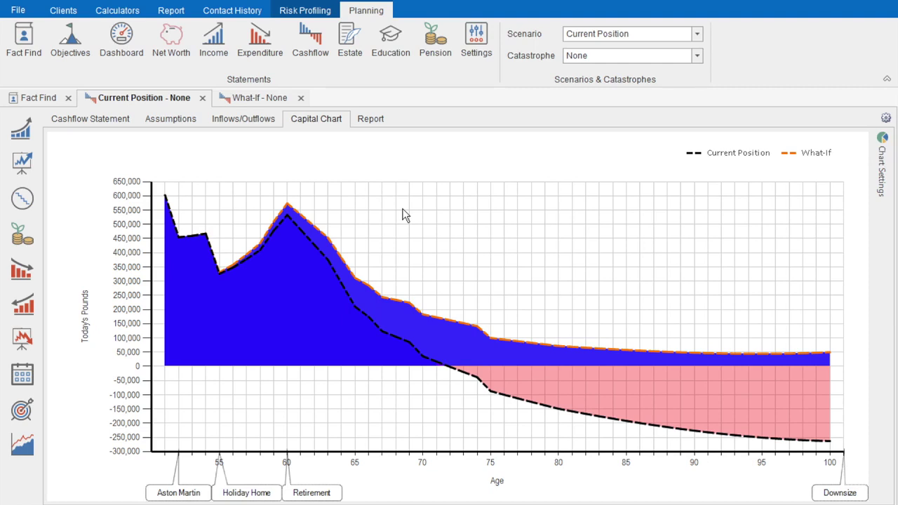
{"action": "left_click", "coordinate": [22, 444]}
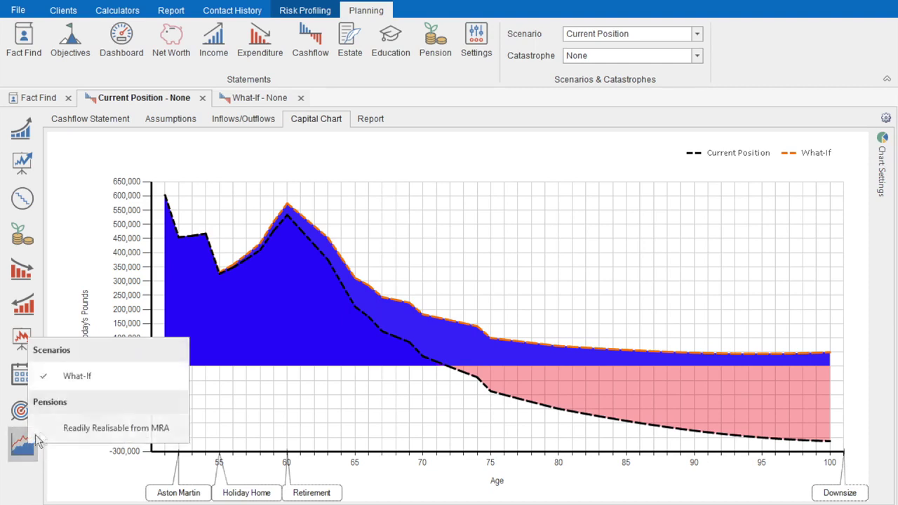
{"action": "left_click", "coordinate": [70, 382]}
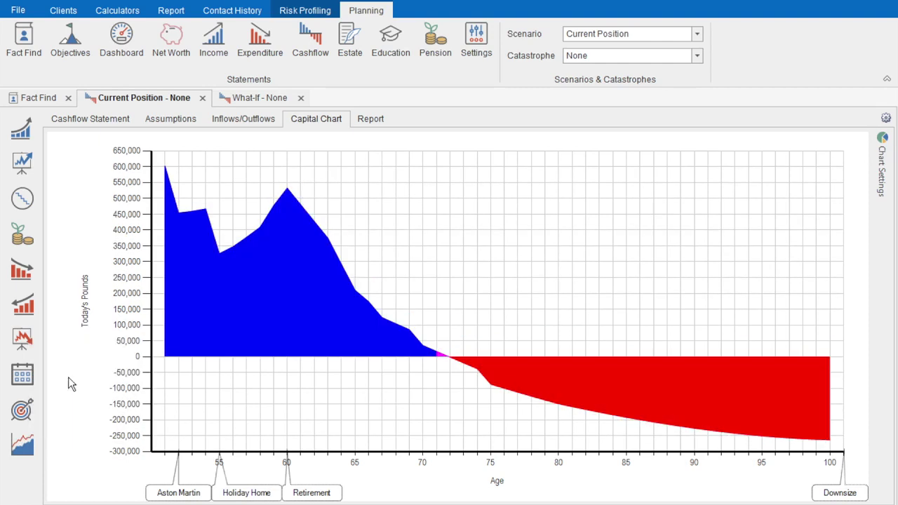
In the What-If plan, set up a DB Transfer Overlay with DB Pension as the ceding scheme and a 1% fee
{"action": "left_click", "coordinate": [256, 99]}
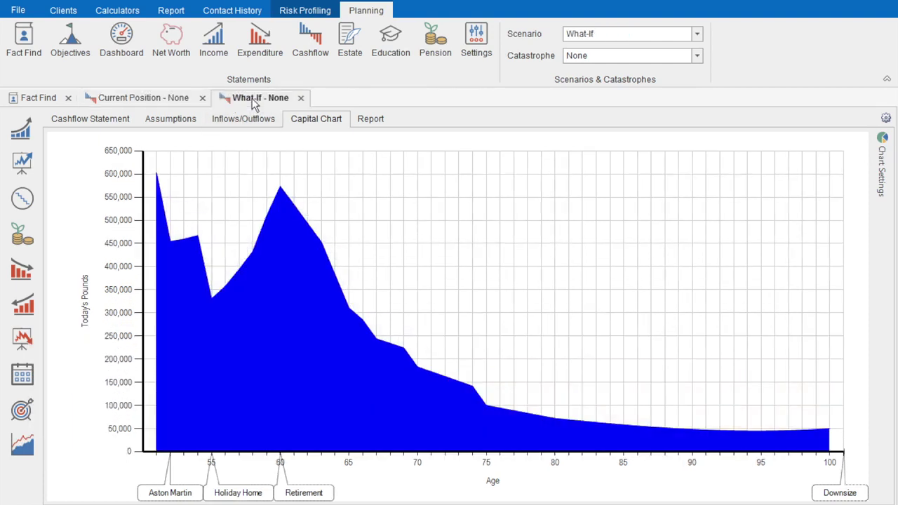
{"action": "left_click", "coordinate": [23, 239]}
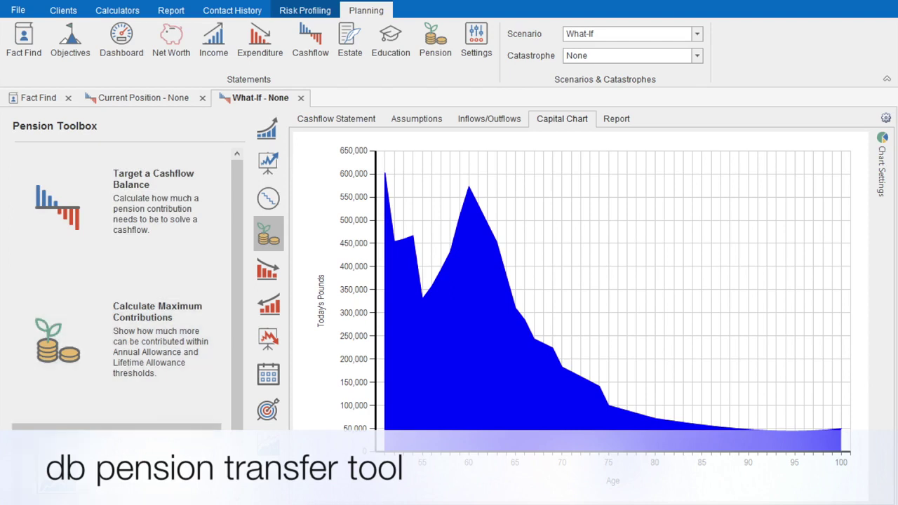
{"action": "left_click", "coordinate": [172, 444]}
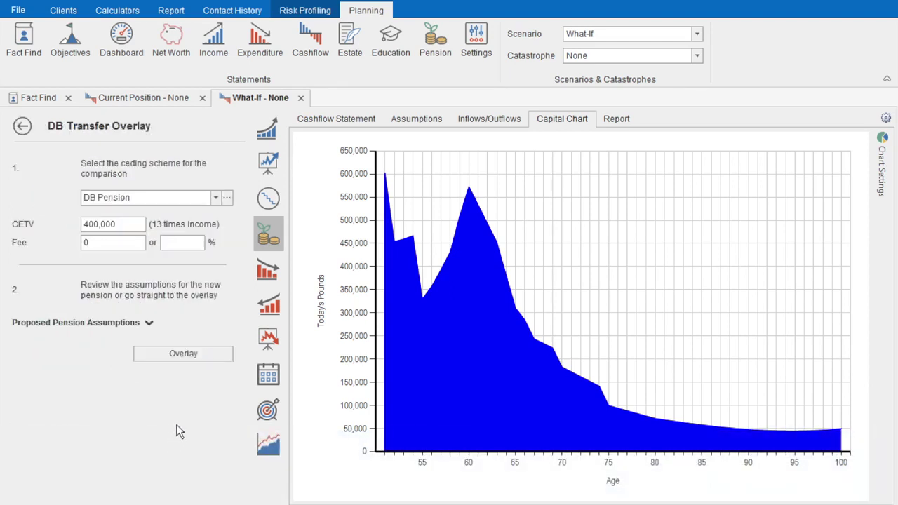
{"action": "left_click", "coordinate": [159, 202]}
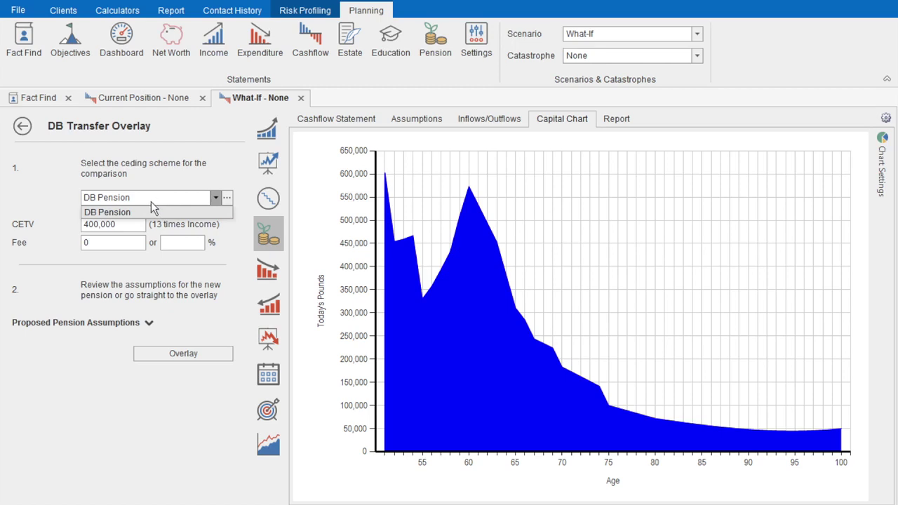
{"action": "left_click", "coordinate": [141, 210]}
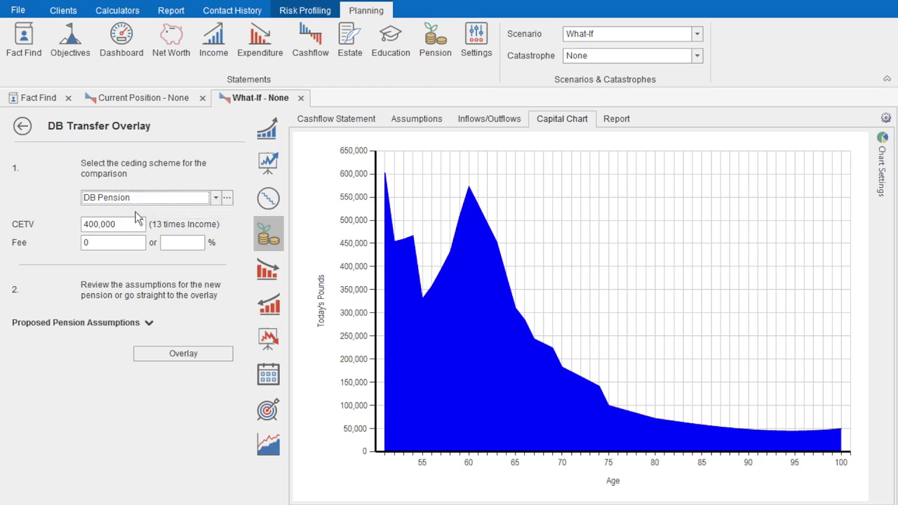
{"action": "left_click", "coordinate": [129, 225]}
{"action": "left_click", "coordinate": [131, 225]}
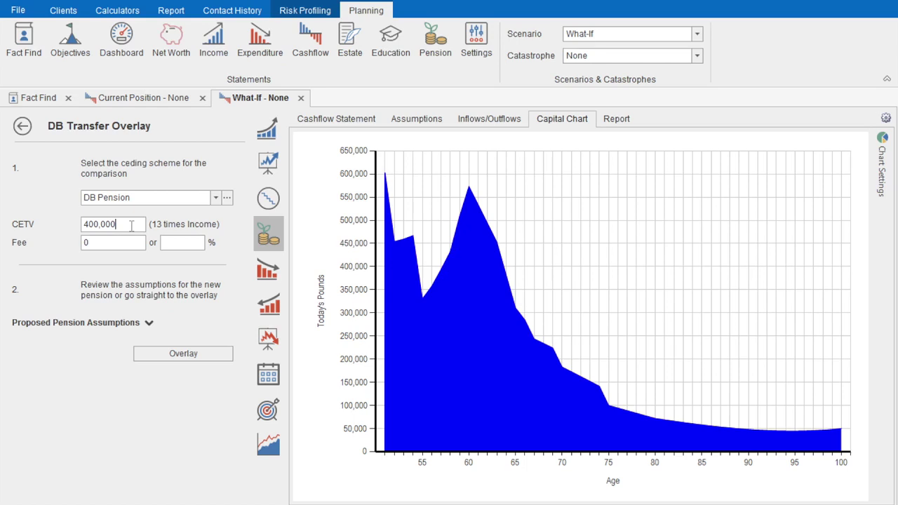
{"action": "left_click", "coordinate": [180, 243]}
{"action": "type", "text": "1"}
Overlay the pension transfer on the cashflow with a comparison of death benefits, and remove the overlay
{"action": "left_click", "coordinate": [186, 354]}
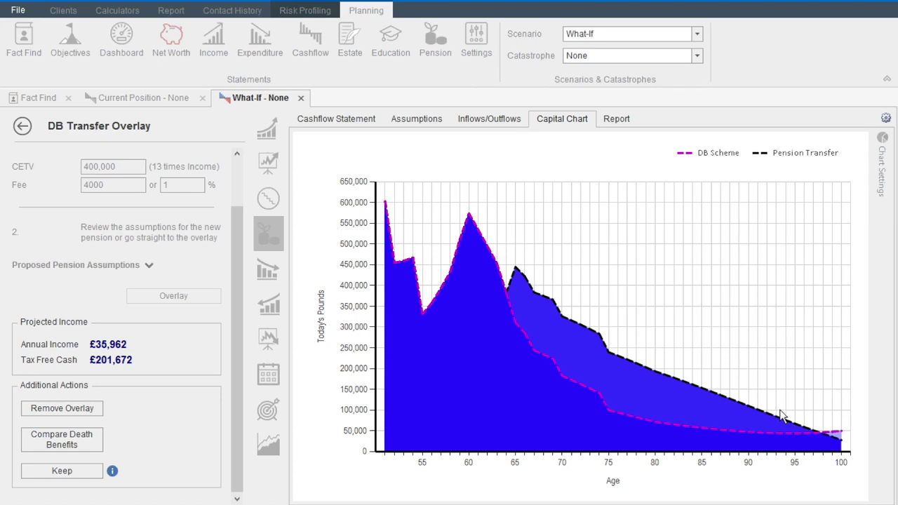
{"action": "left_click", "coordinate": [74, 440]}
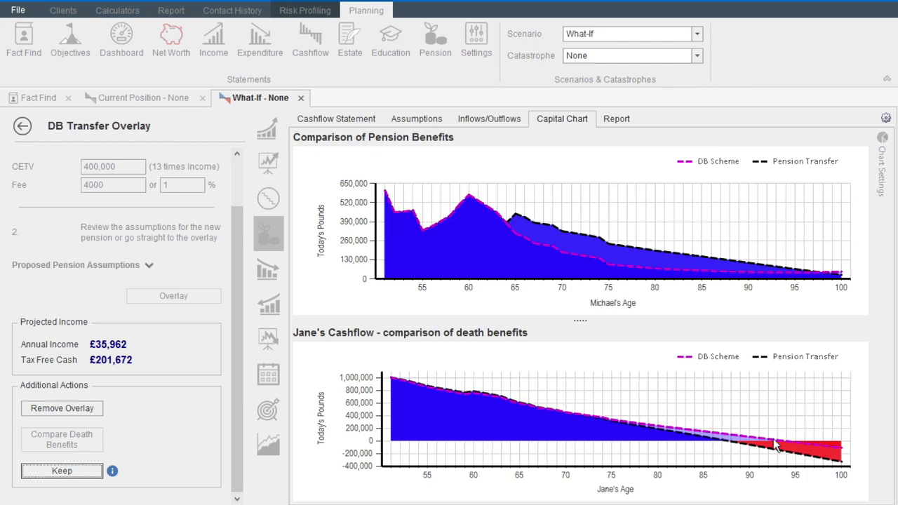
{"action": "left_click", "coordinate": [85, 412]}
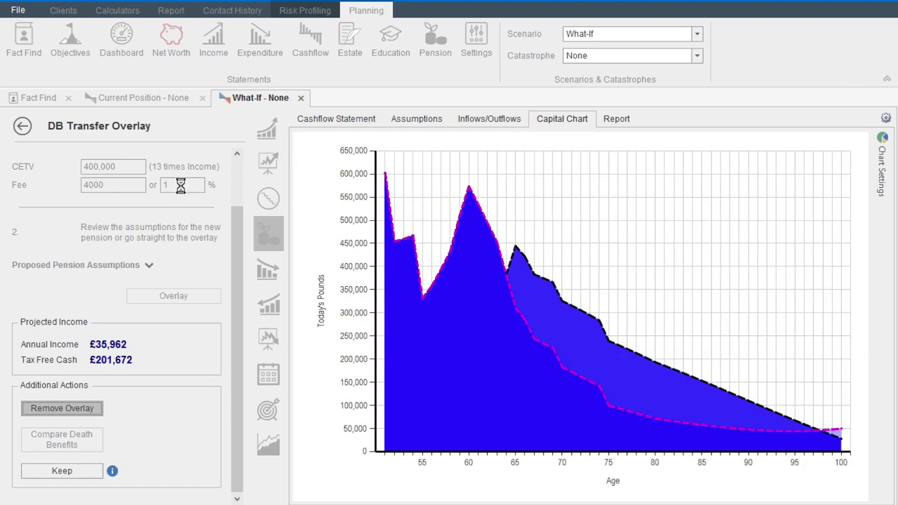
Set the CETV to 800,000 with a 1% fee, overlay the pension transfer and check the LTA notice
{"action": "left_click", "coordinate": [129, 224]}
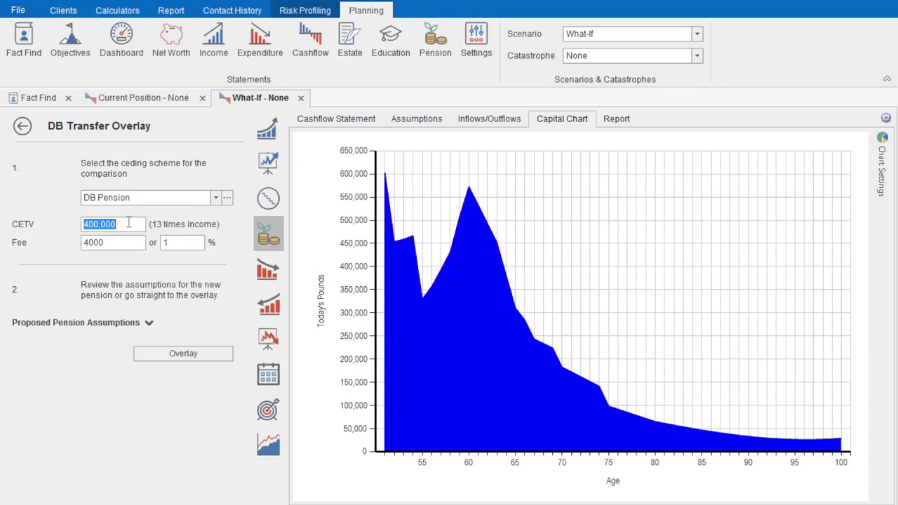
{"action": "type", "text": "800000"}
{"action": "key", "text": "Tab"}
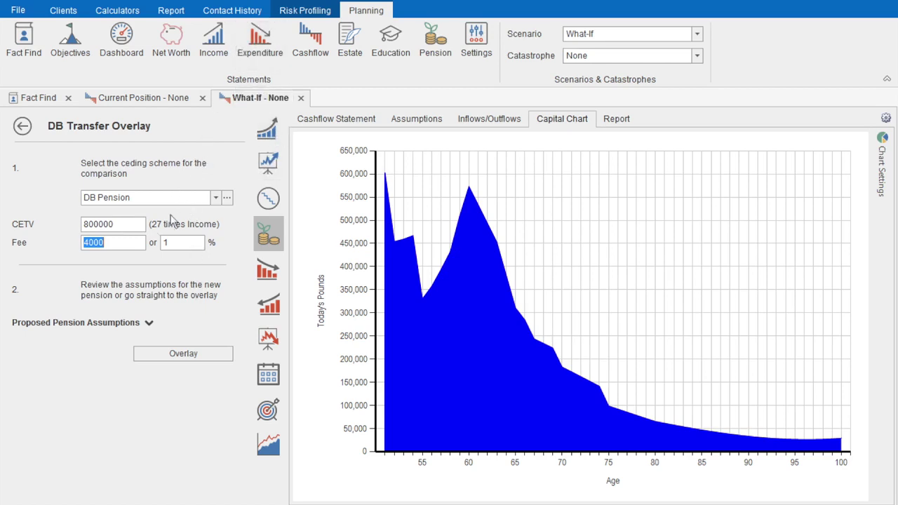
{"action": "key", "text": "Tab"}
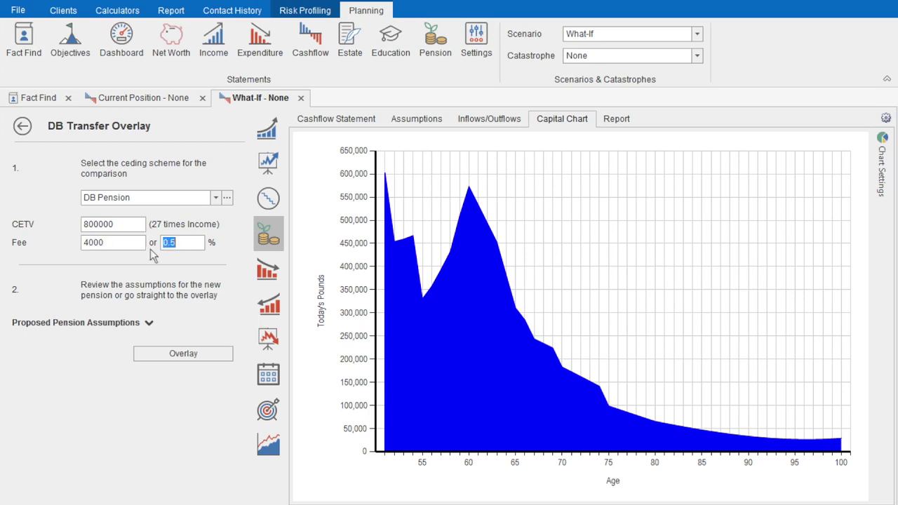
{"action": "key", "text": "Tab"}
{"action": "left_click", "coordinate": [207, 354]}
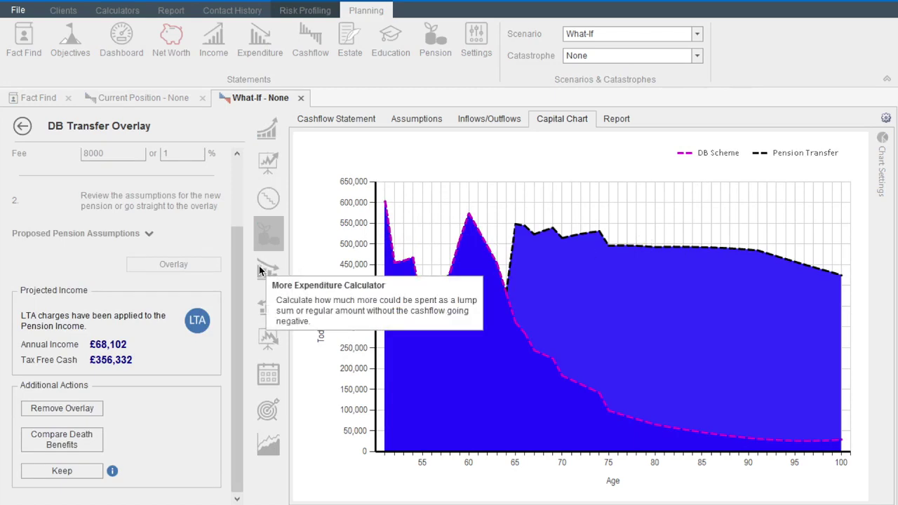
{"action": "mouse_move", "coordinate": [193, 333]}
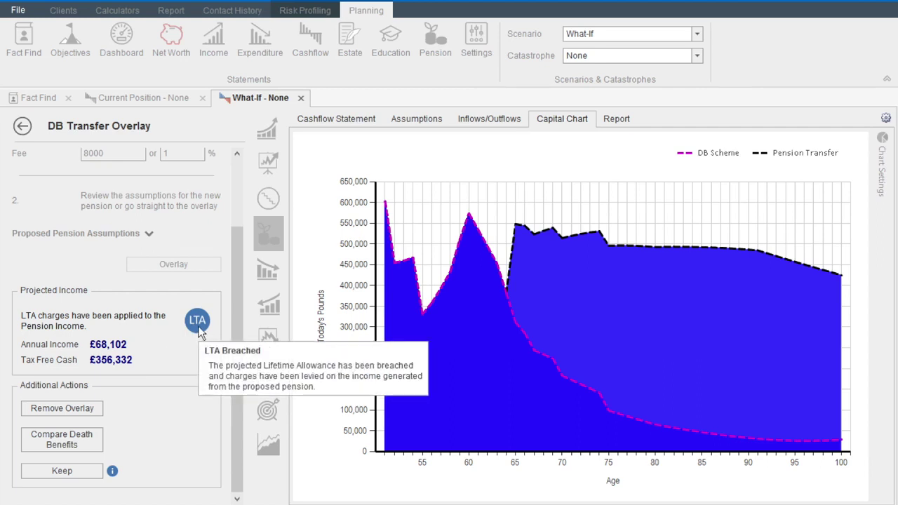
Keep the DB transfer as a new scenario with a proposed Personal Pension
{"action": "left_click", "coordinate": [78, 476]}
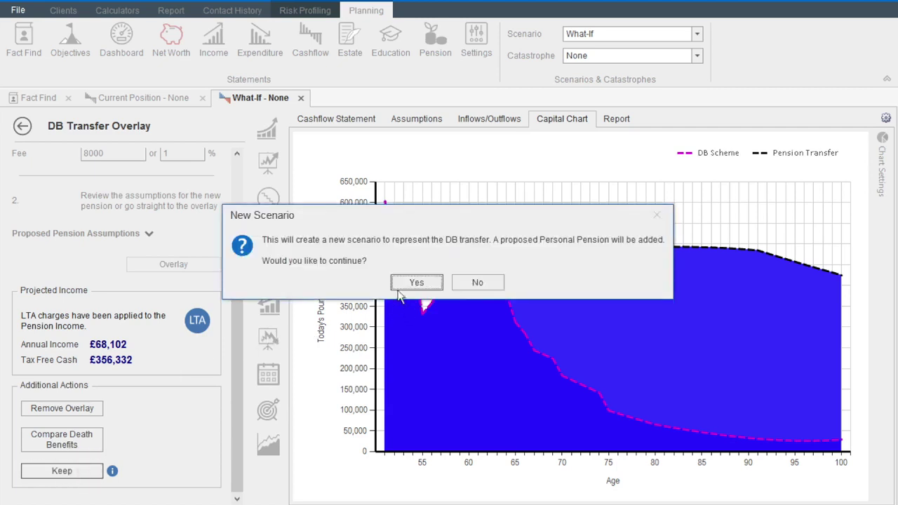
{"action": "left_click", "coordinate": [415, 288]}
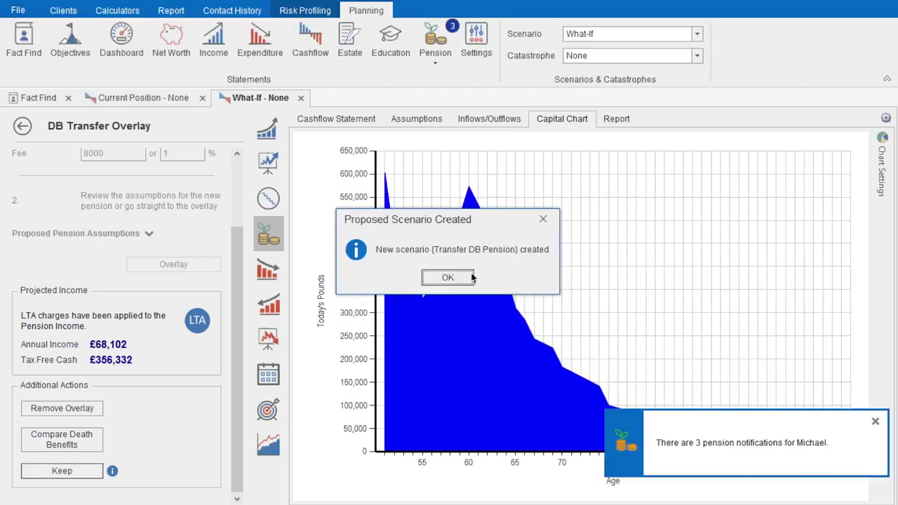
{"action": "left_click", "coordinate": [448, 278]}
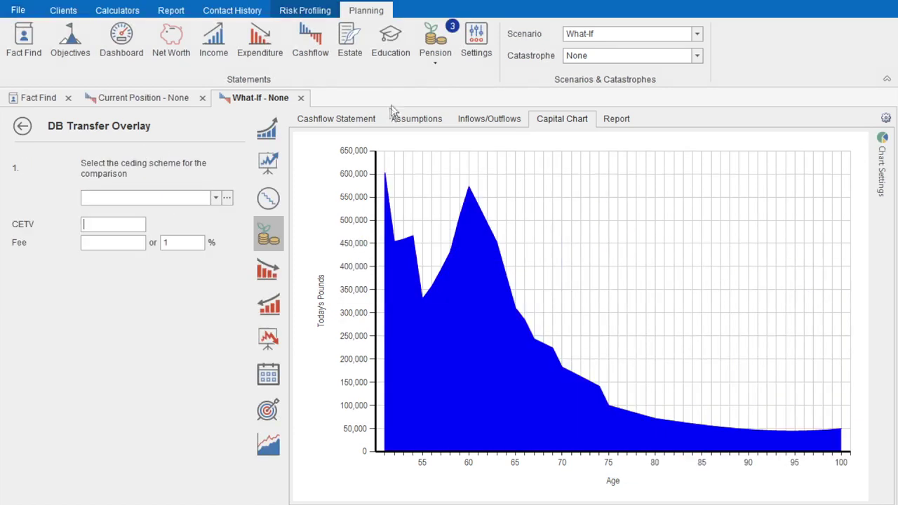
Review the pension notifications and switch to the Transfer DB Pension scenario's cashflow
{"action": "left_click", "coordinate": [434, 65]}
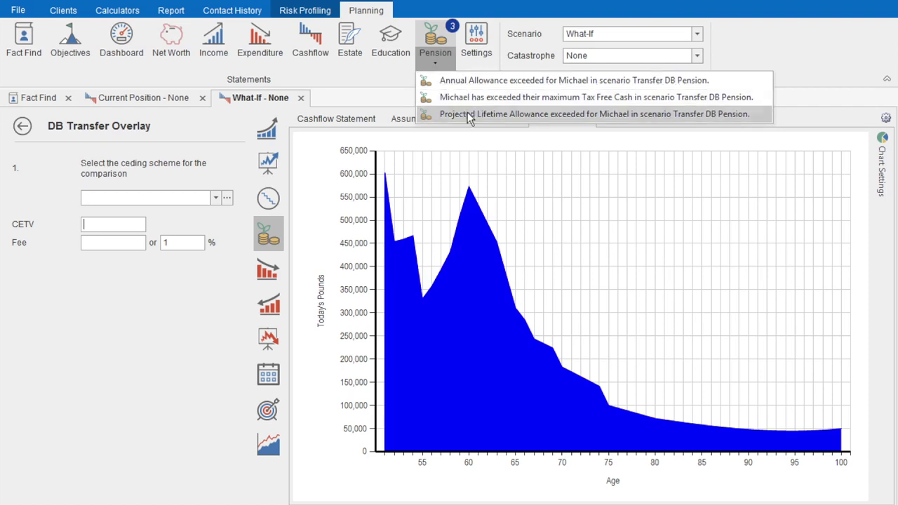
{"action": "left_click", "coordinate": [374, 91]}
{"action": "left_click", "coordinate": [587, 36]}
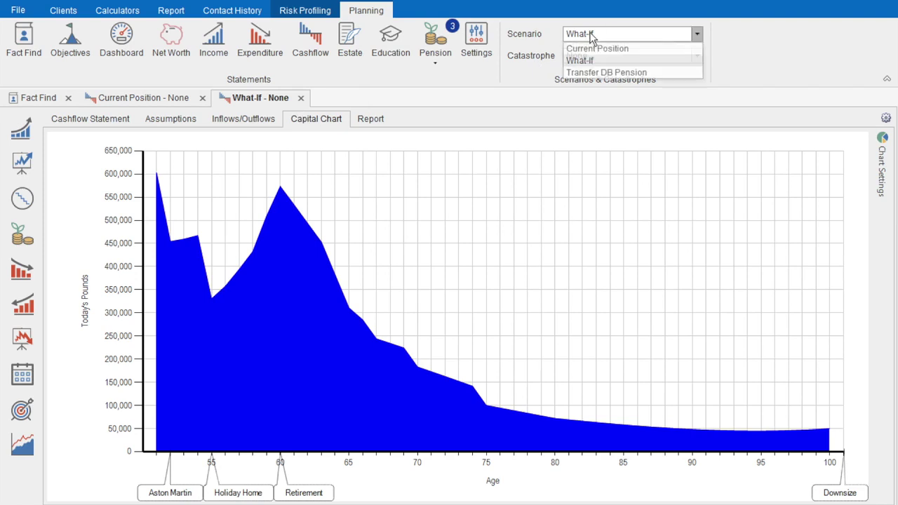
{"action": "left_click", "coordinate": [600, 73]}
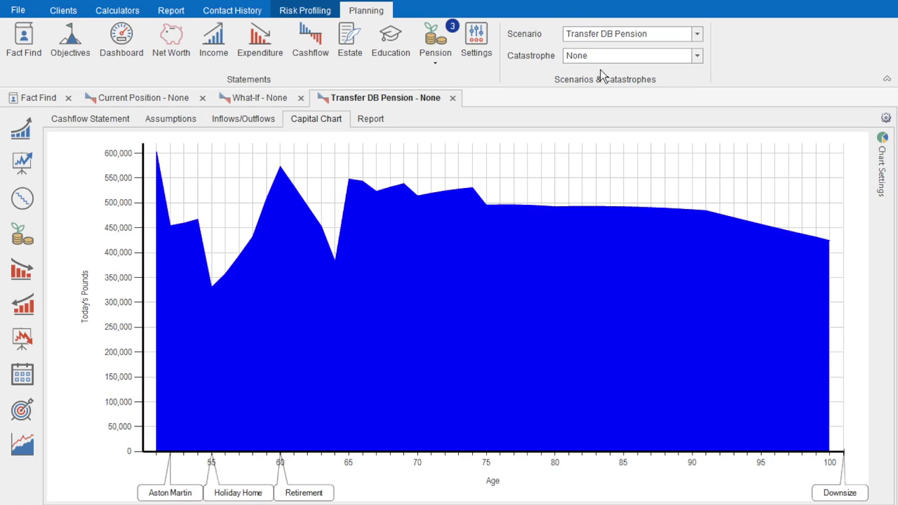
Open the pension statement for the Transfer DB Pension scenario and examine the yearly contributions, fund values and withdrawals
{"action": "left_click", "coordinate": [435, 40]}
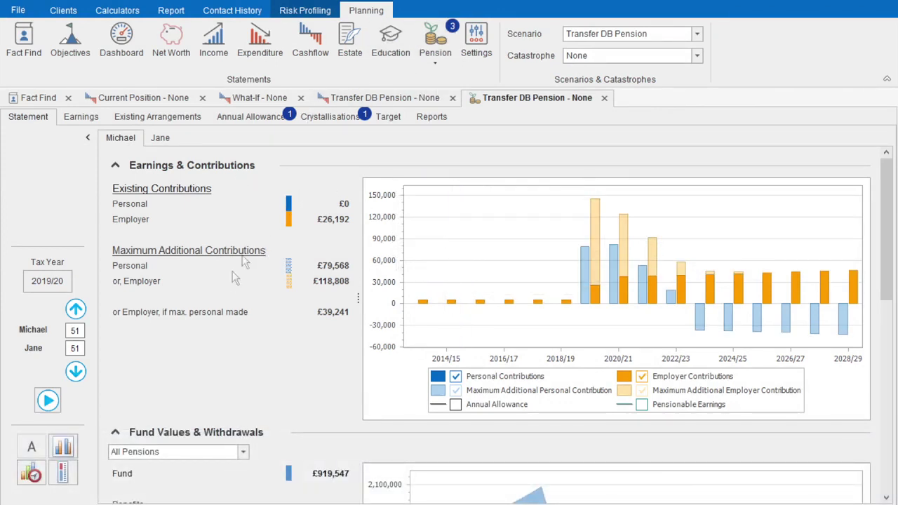
{"action": "mouse_move", "coordinate": [590, 298]}
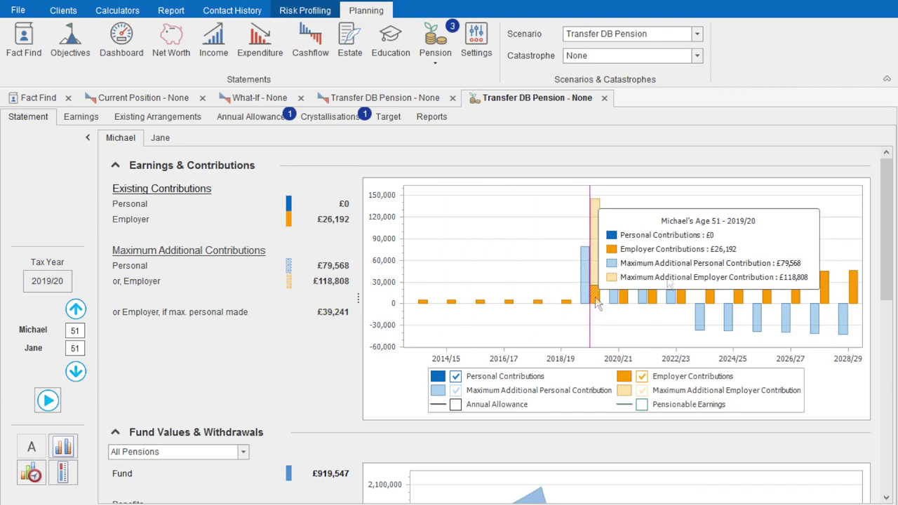
{"action": "left_click_drag", "start_coordinate": [886, 236], "coordinate": [891, 337]}
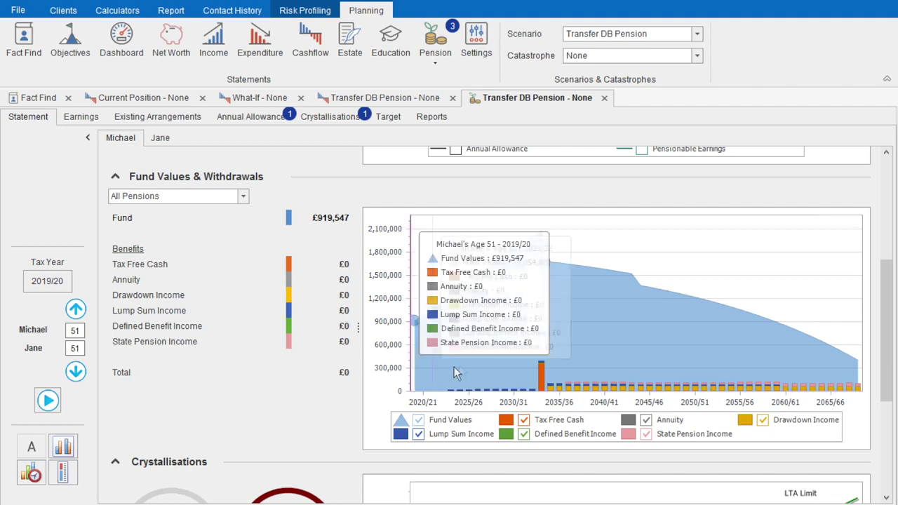
{"action": "mouse_move", "coordinate": [482, 345]}
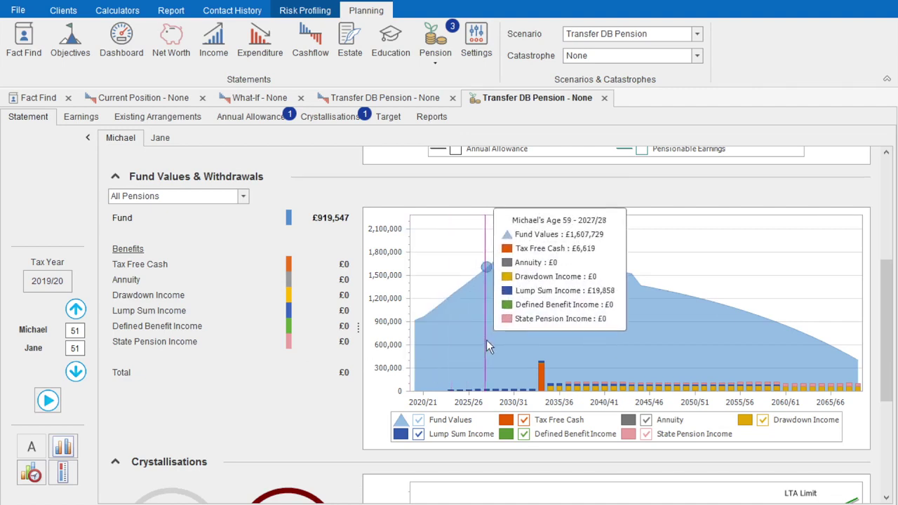
Hide the fund values in the Fund Values & Withdrawals chart and limit it to the client's Old Mutual plan
{"action": "left_click", "coordinate": [419, 421]}
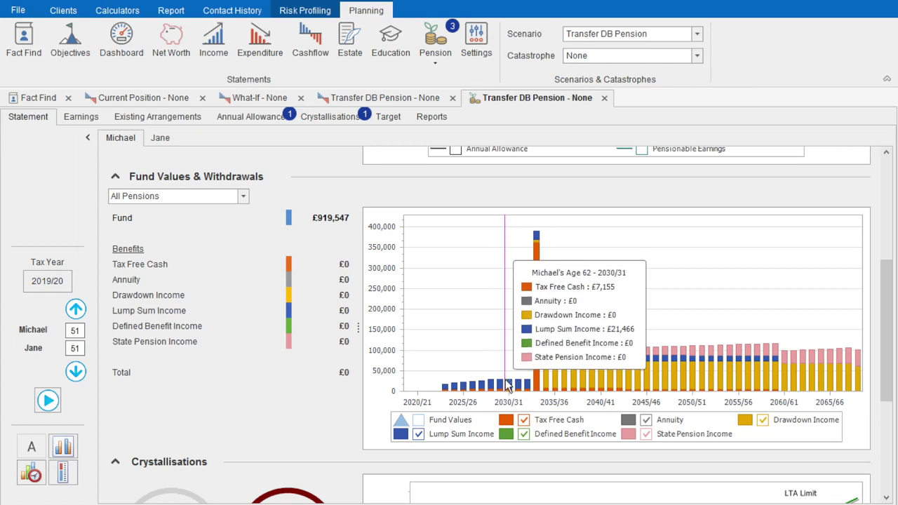
{"action": "mouse_move", "coordinate": [567, 383]}
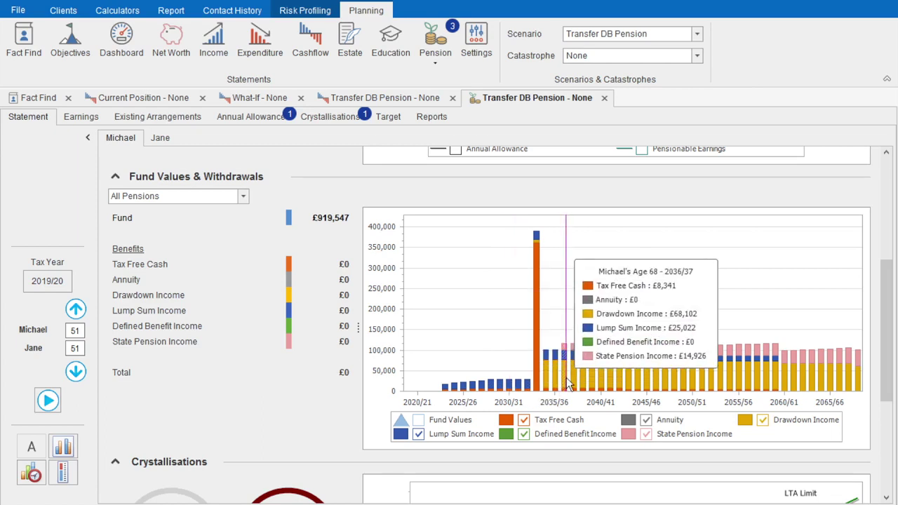
{"action": "left_click", "coordinate": [237, 199]}
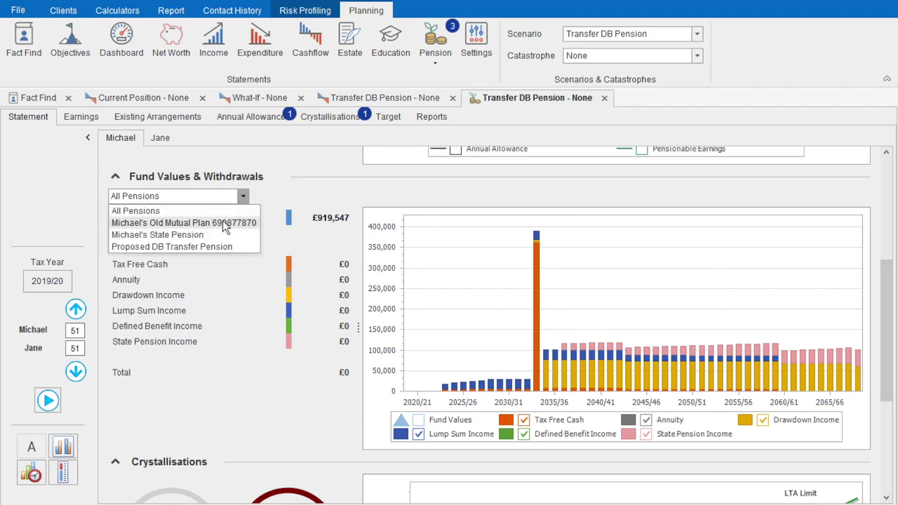
{"action": "left_click", "coordinate": [225, 223]}
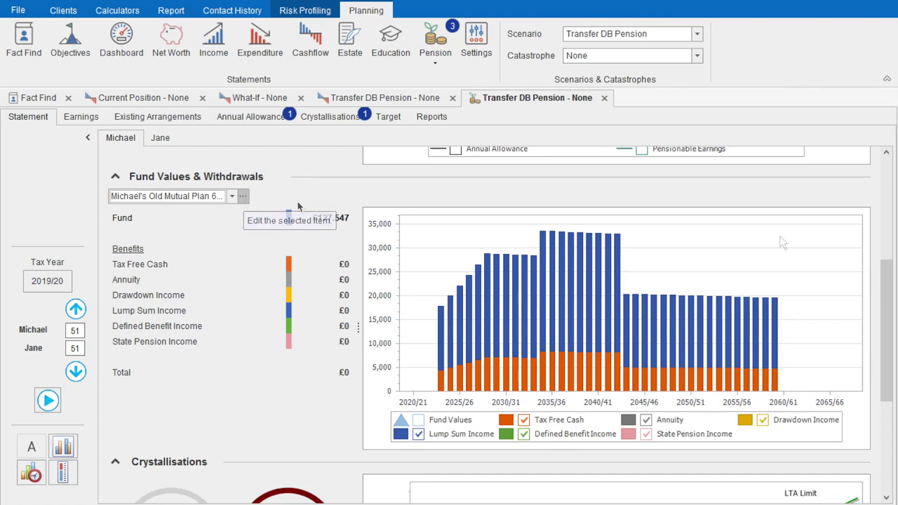
Examine the Crystallisations section's projected LTA use and select tax year 2033/34 in its chart
{"action": "left_click_drag", "start_coordinate": [884, 276], "coordinate": [886, 362]}
{"action": "mouse_move", "coordinate": [705, 351]}
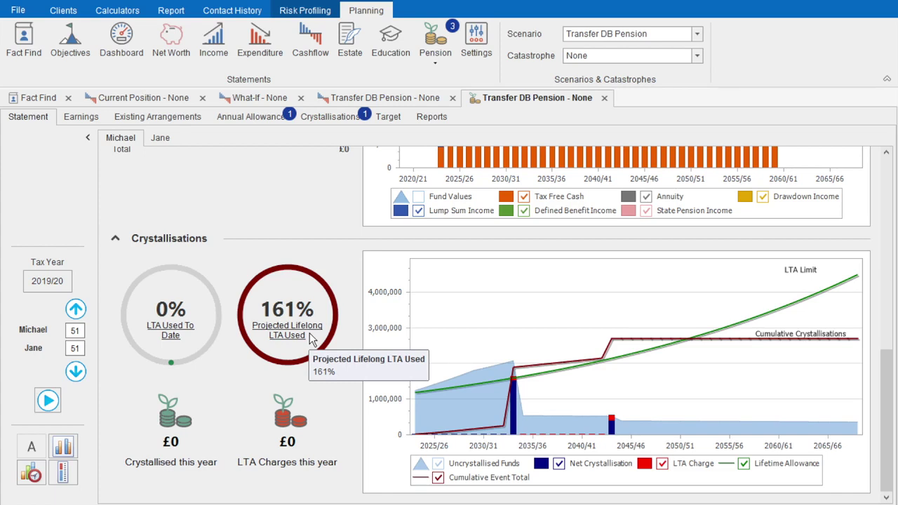
{"action": "left_click", "coordinate": [515, 409]}
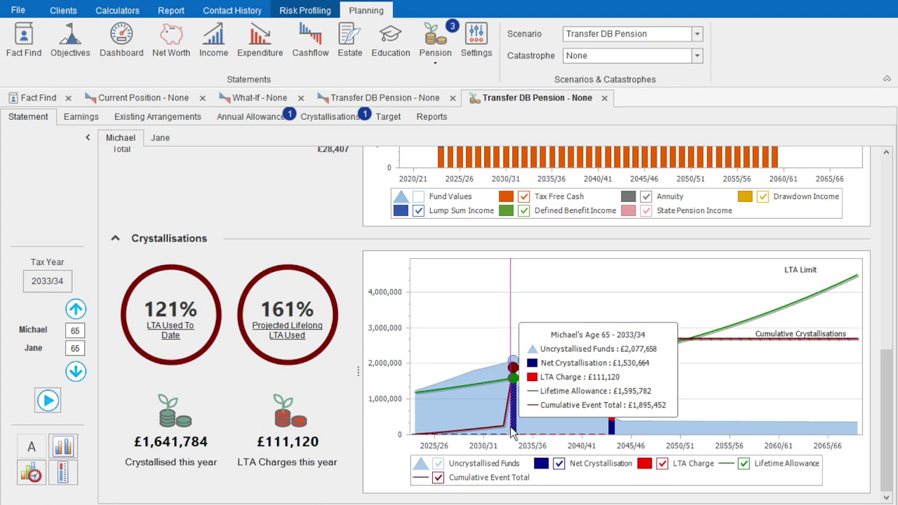
{"action": "left_click", "coordinate": [513, 434]}
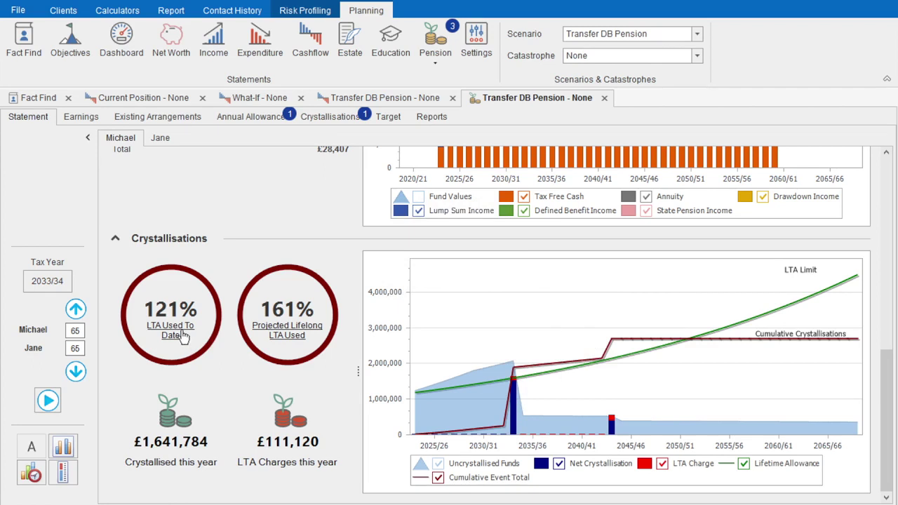
Examine the client's LTA used, LTA charges and cumulative crystallisations against the LTA limit for tax year 2033/34 and beyond
{"action": "mouse_move", "coordinate": [183, 337]}
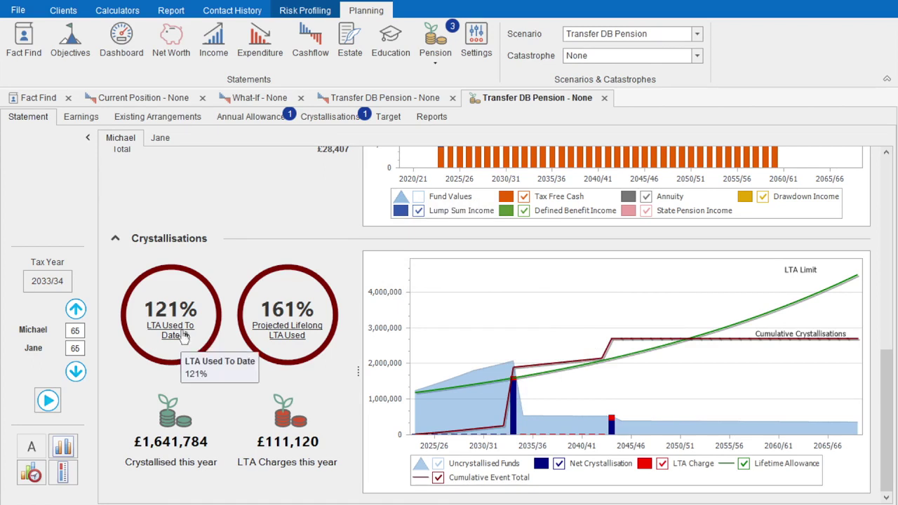
{"action": "mouse_move", "coordinate": [229, 400]}
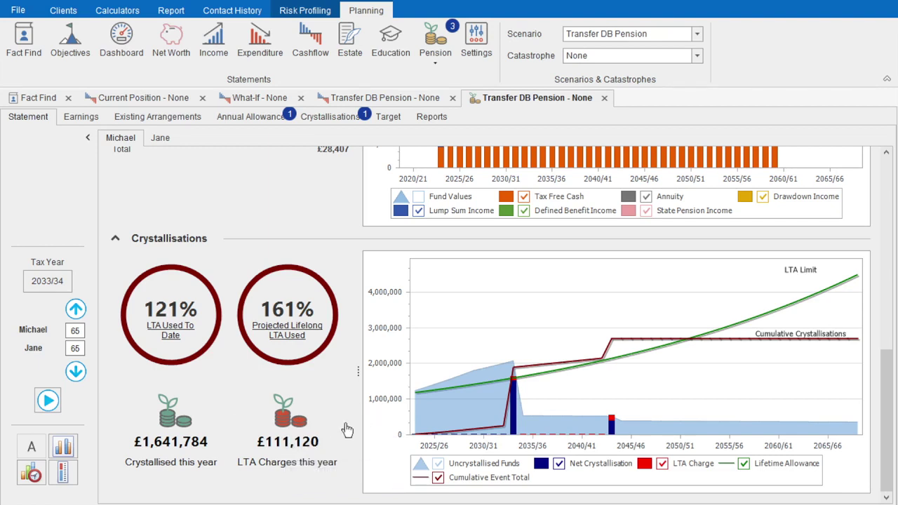
{"action": "mouse_move", "coordinate": [517, 415]}
{"action": "mouse_move", "coordinate": [426, 397]}
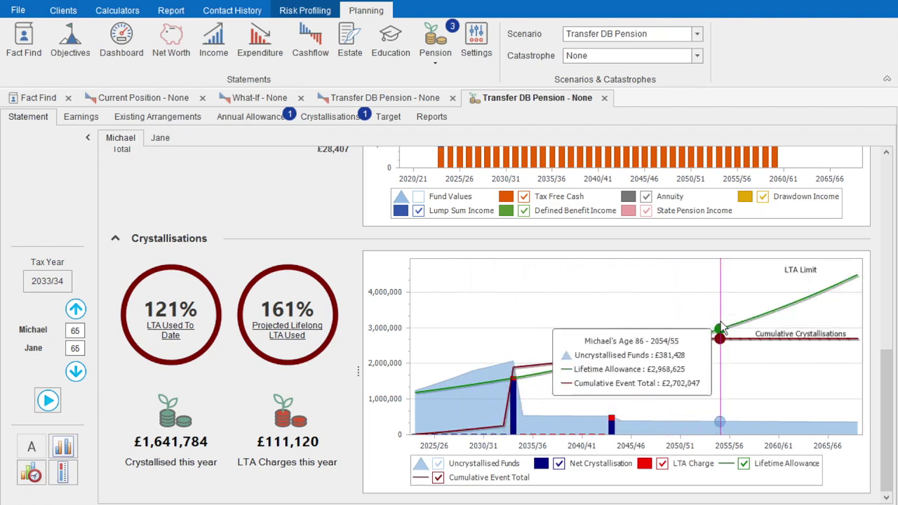
Review the Transfer DB Pension capital chart, then move the Retirement event to age 63 in the What-If scenario's capital chart
{"action": "left_click", "coordinate": [390, 102]}
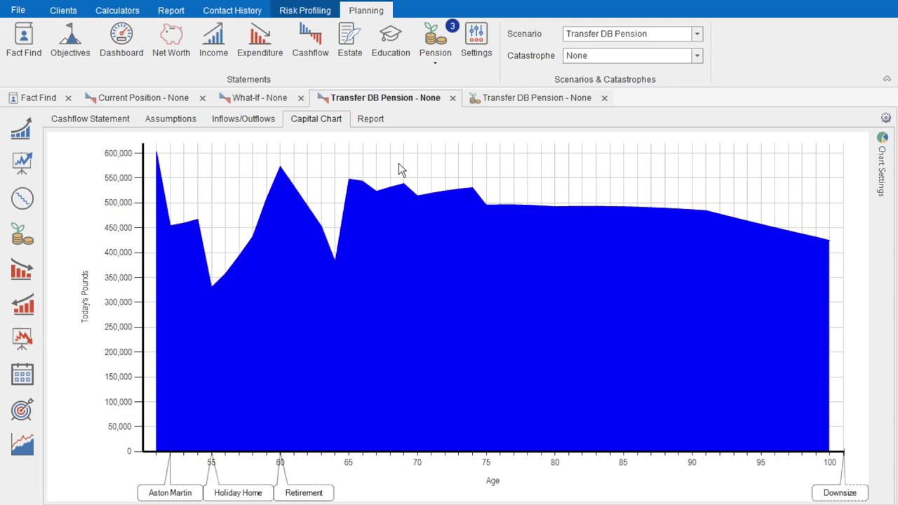
{"action": "left_click", "coordinate": [270, 98]}
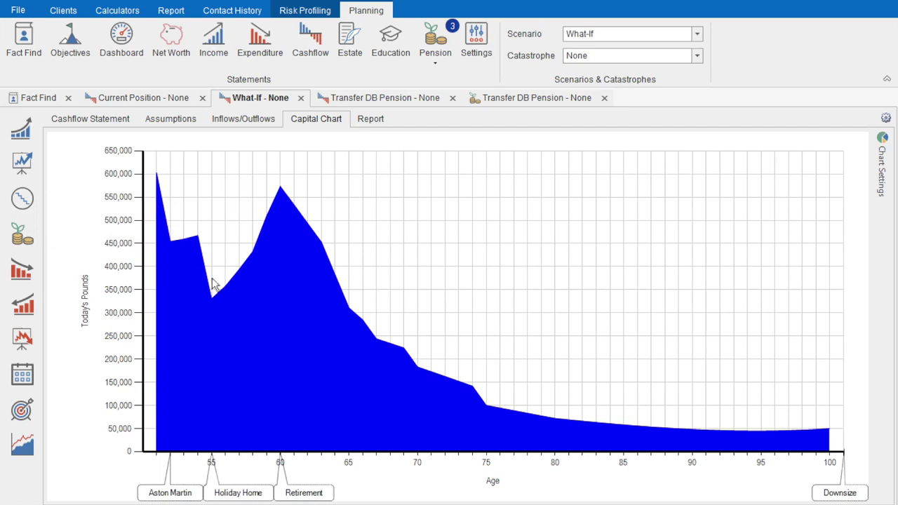
{"action": "left_click_drag", "start_coordinate": [300, 489], "coordinate": [339, 489]}
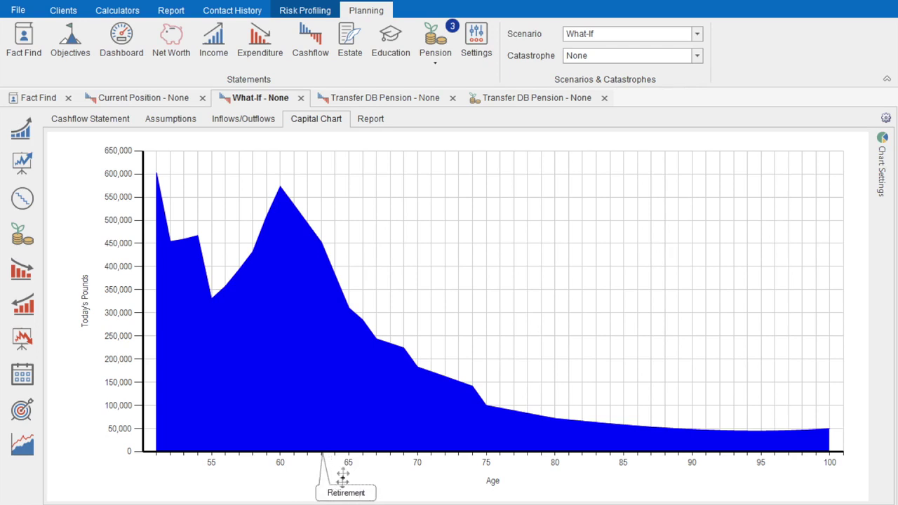
Set up the More Expenditure Calculator for monthly spending increasing at 3% p.a. compound, starting at Retirement (age 63) with no end date
{"action": "left_click", "coordinate": [25, 282]}
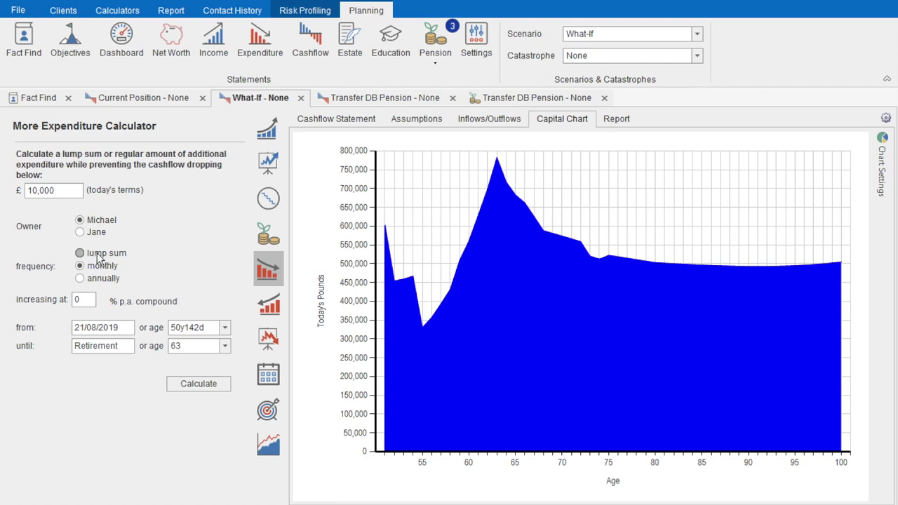
{"action": "left_click", "coordinate": [100, 279]}
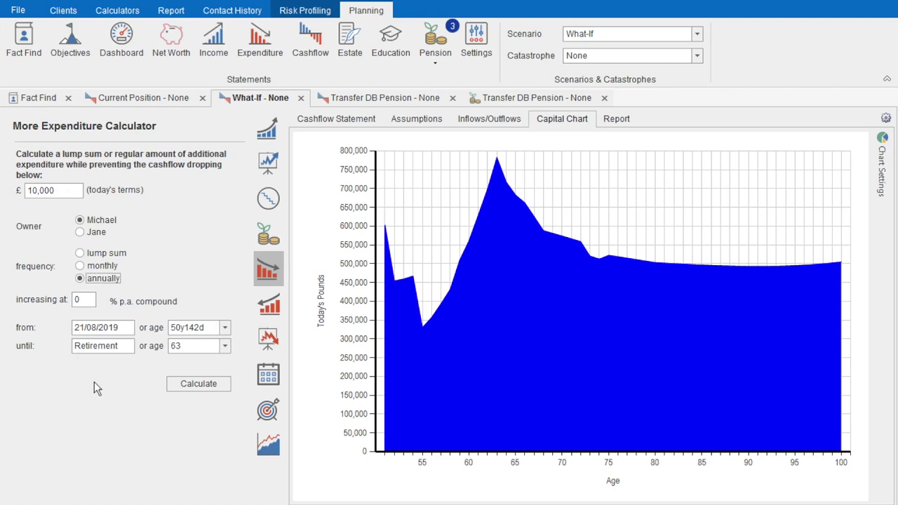
{"action": "left_click", "coordinate": [102, 267]}
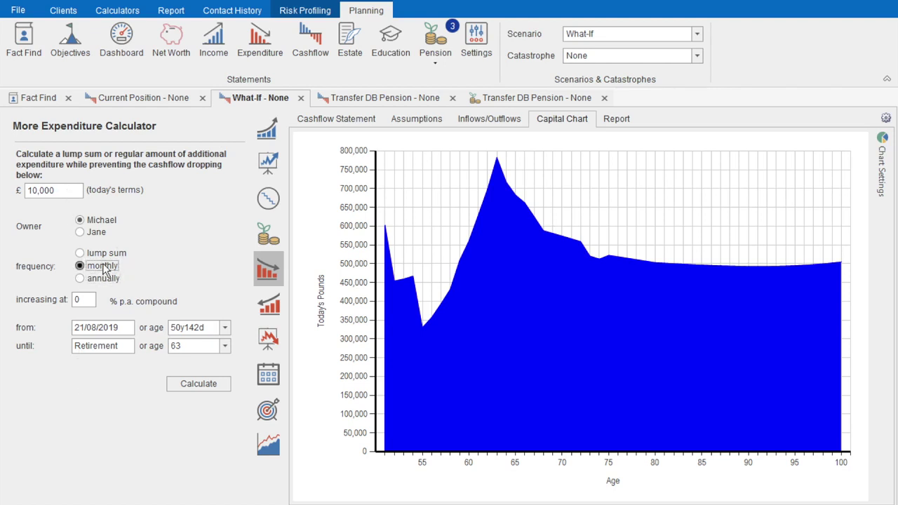
{"action": "left_click_drag", "start_coordinate": [87, 301], "coordinate": [51, 296]}
{"action": "type", "text": "3"}
{"action": "left_click", "coordinate": [224, 327]}
{"action": "left_click", "coordinate": [154, 342]}
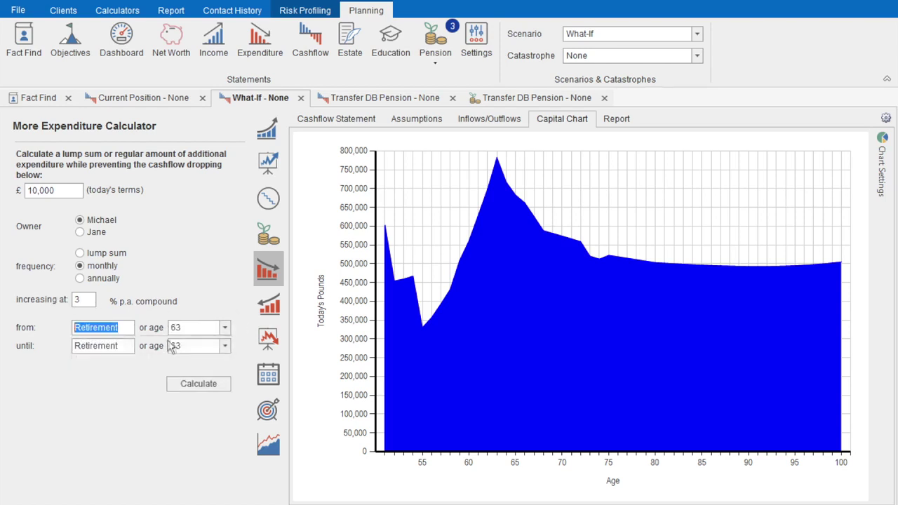
{"action": "left_click", "coordinate": [119, 346]}
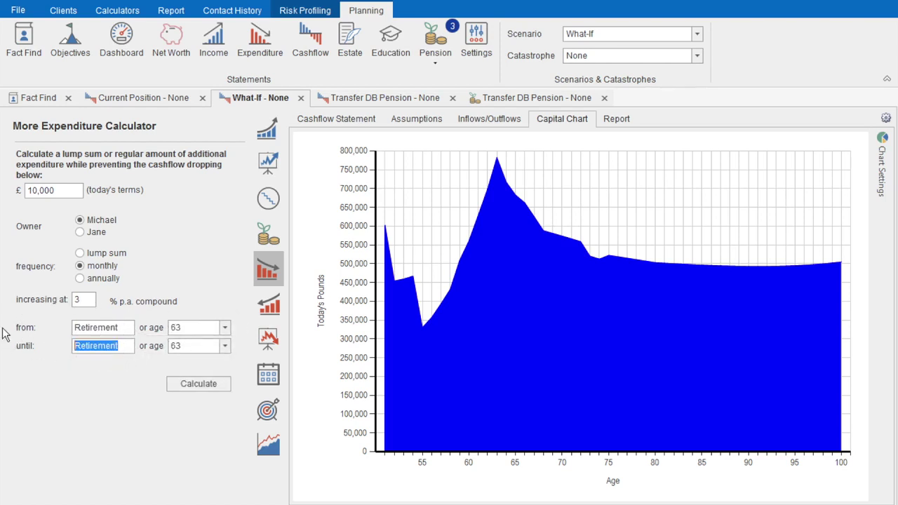
{"action": "key", "text": "Delete"}
{"action": "key", "text": "Tab"}
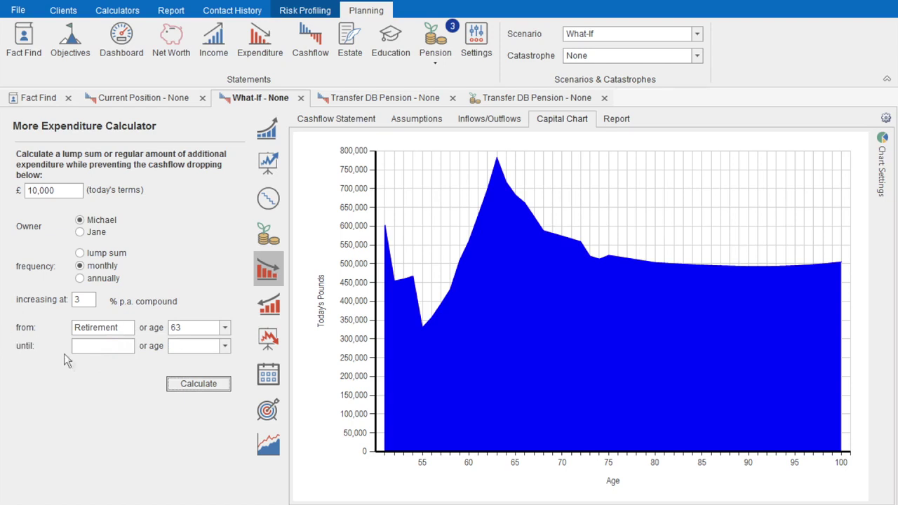
Calculate the affordable additional expenditure, show its effect on the cashflow and remove the added expenditure item
{"action": "left_click", "coordinate": [194, 384]}
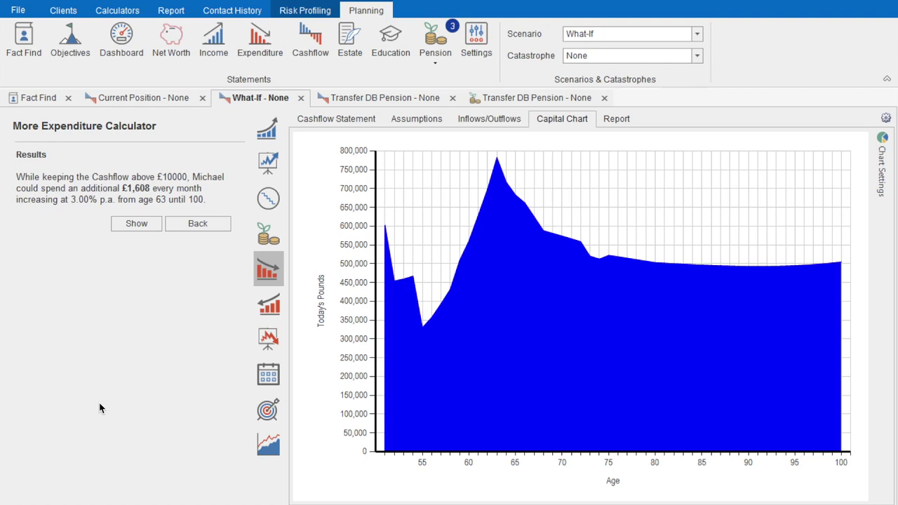
{"action": "left_click", "coordinate": [138, 225]}
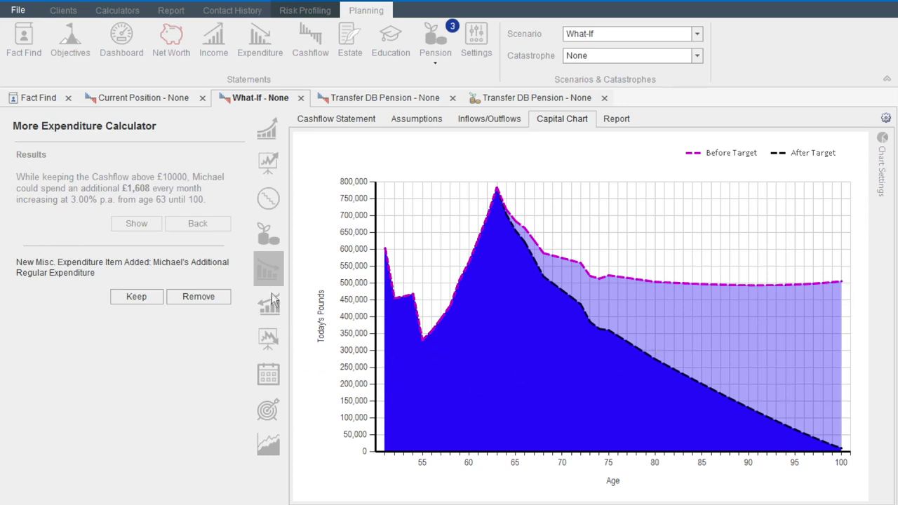
{"action": "left_click", "coordinate": [209, 298]}
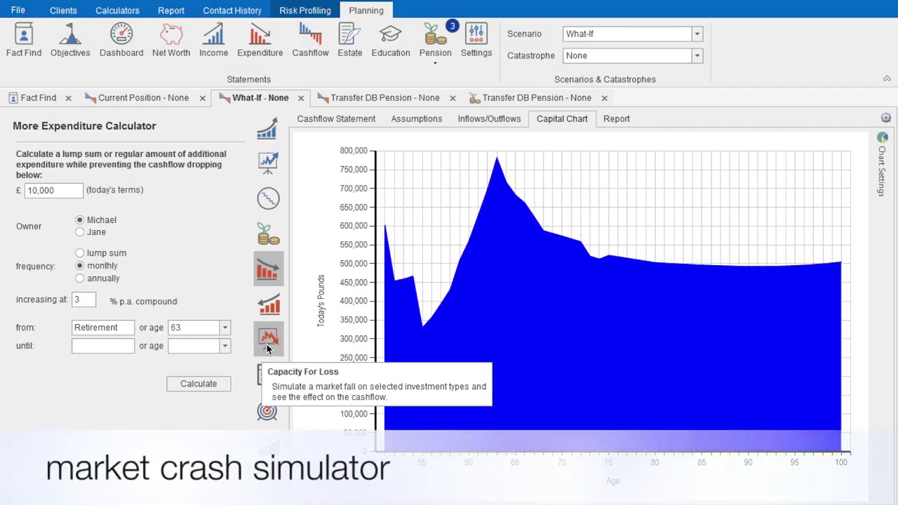
In the Market Crash Simulator, include Single Premium Bonds and exclude Personal Pensions and Critical Illness WoL
{"action": "left_click", "coordinate": [266, 348]}
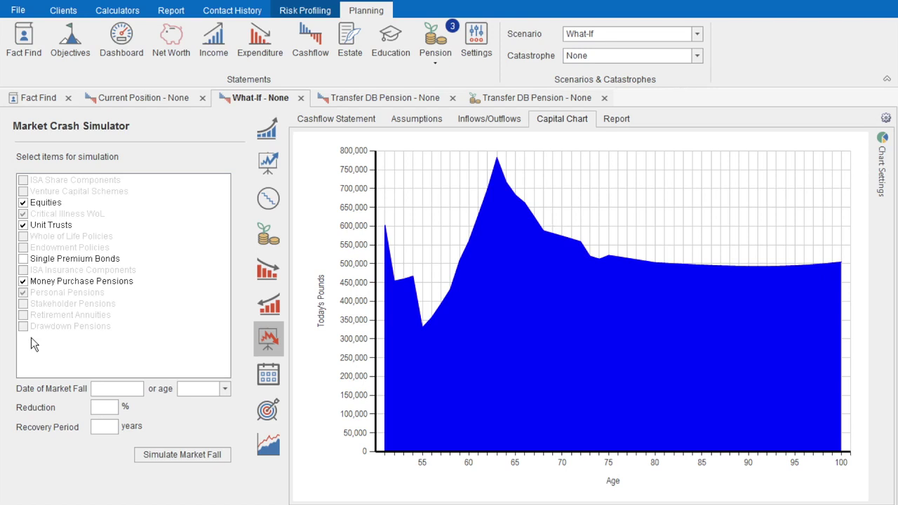
{"action": "left_click", "coordinate": [27, 259]}
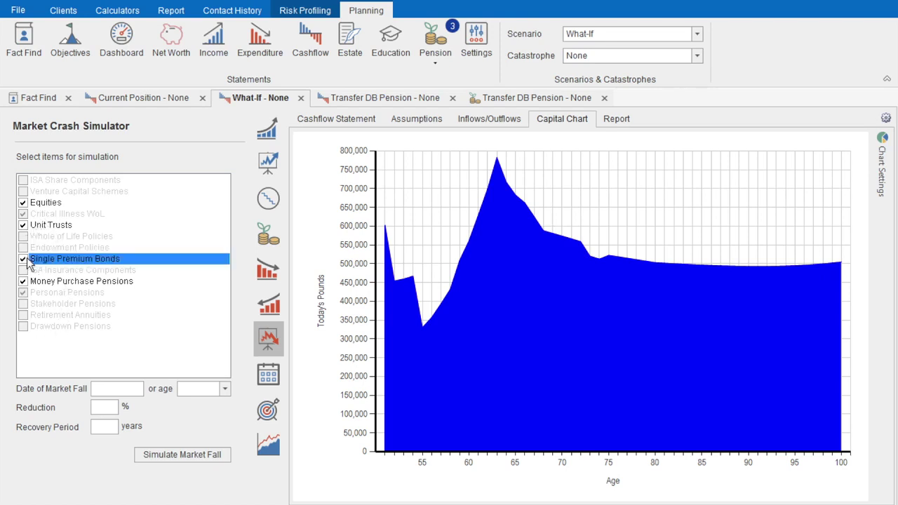
{"action": "left_click", "coordinate": [25, 293]}
{"action": "left_click", "coordinate": [25, 215]}
Simulate a 30% market fall on 22/08/2019 with a recovery period of 0 years, then exit the simulation and close the simulator
{"action": "left_click", "coordinate": [115, 390]}
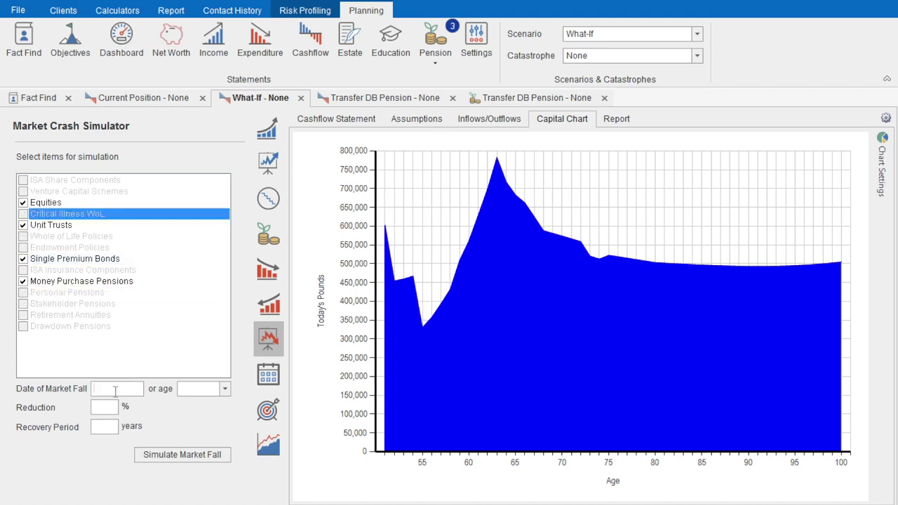
{"action": "type", "text": "21/08/2019"}
{"action": "left_click", "coordinate": [113, 407]}
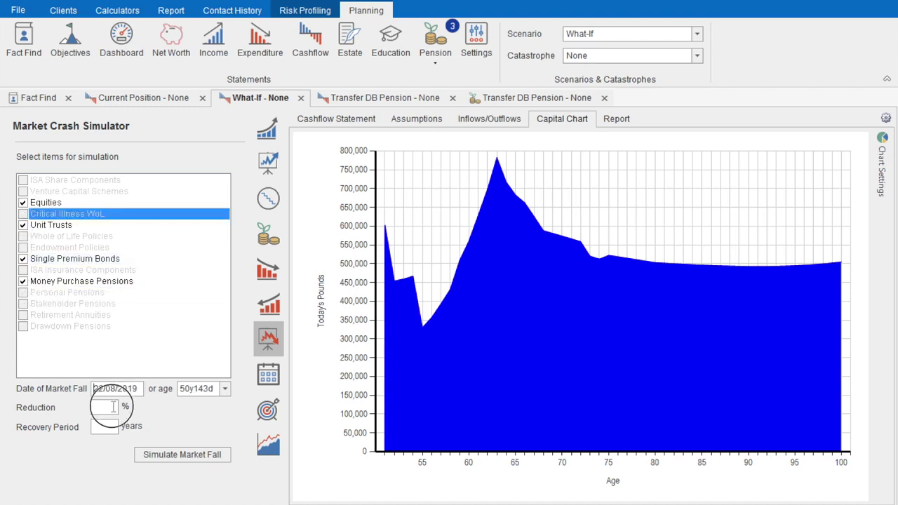
{"action": "type", "text": "30"}
{"action": "key", "text": "Tab"}
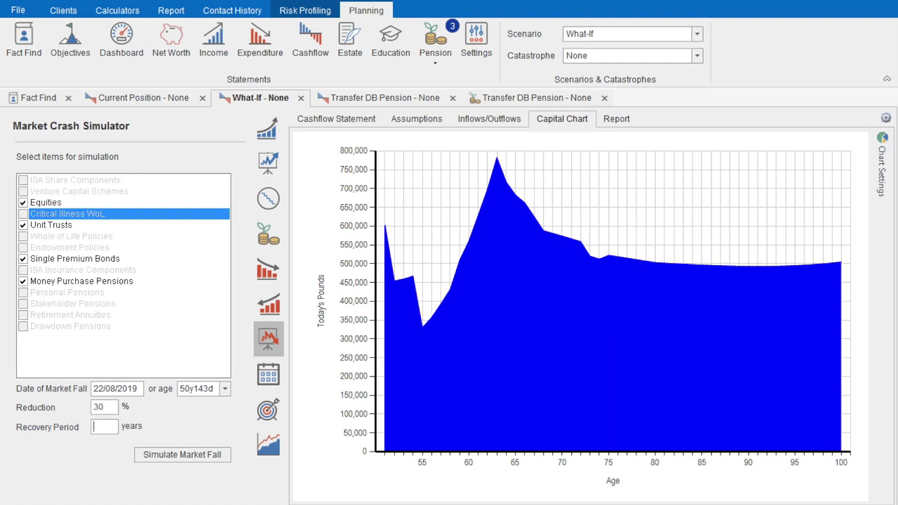
{"action": "left_click", "coordinate": [182, 455]}
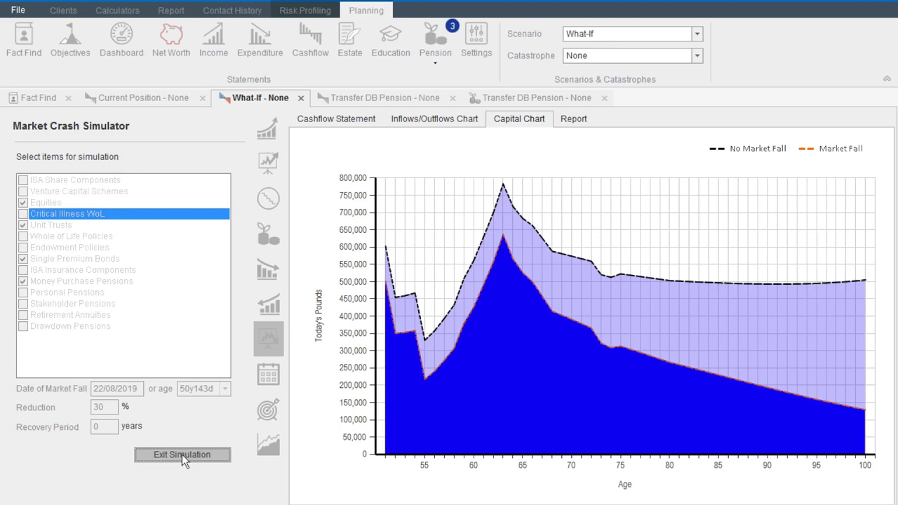
{"action": "left_click", "coordinate": [182, 454]}
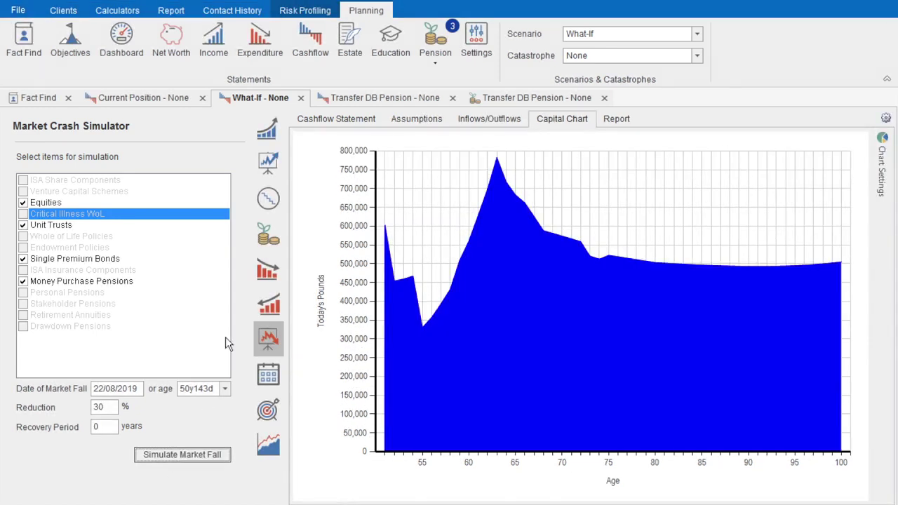
{"action": "left_click", "coordinate": [269, 344]}
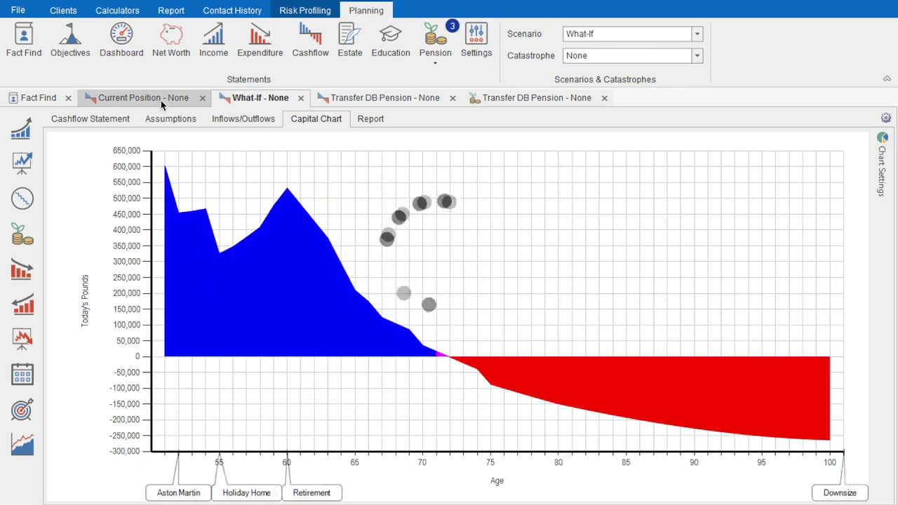
Open the Current Position cashflow and apply the catastrophe in which the first client died yesterday
{"action": "left_click", "coordinate": [160, 100]}
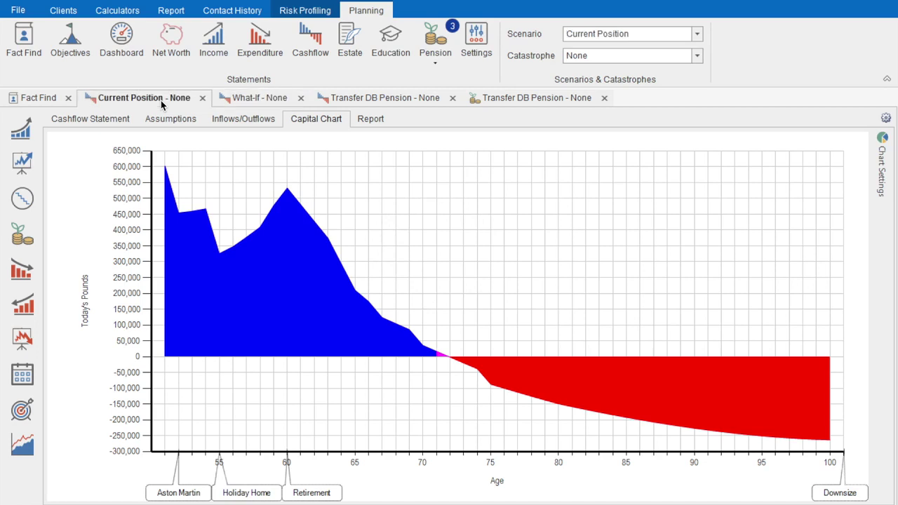
{"action": "left_click", "coordinate": [602, 56]}
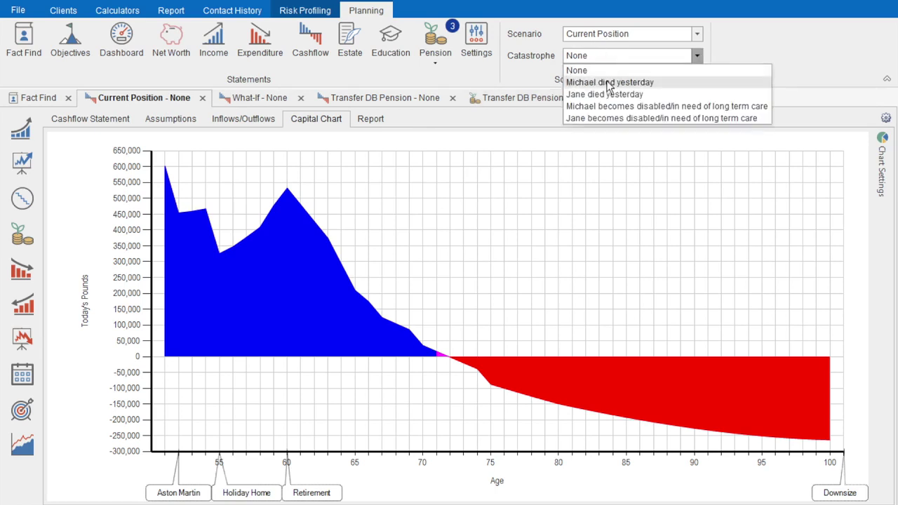
{"action": "key", "text": "Escape"}
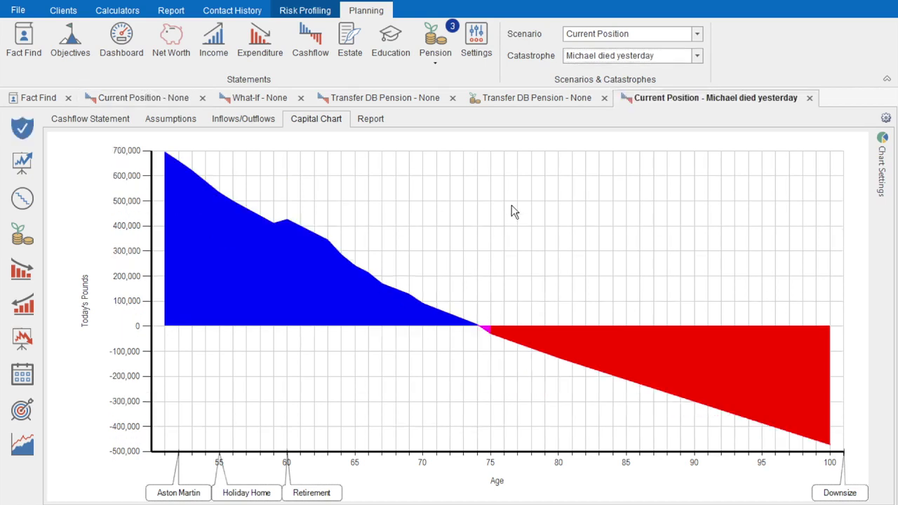
Examine the death scenario's capital shortfall and its cash inflows and outflows, and return to the capital chart
{"action": "mouse_move", "coordinate": [489, 335]}
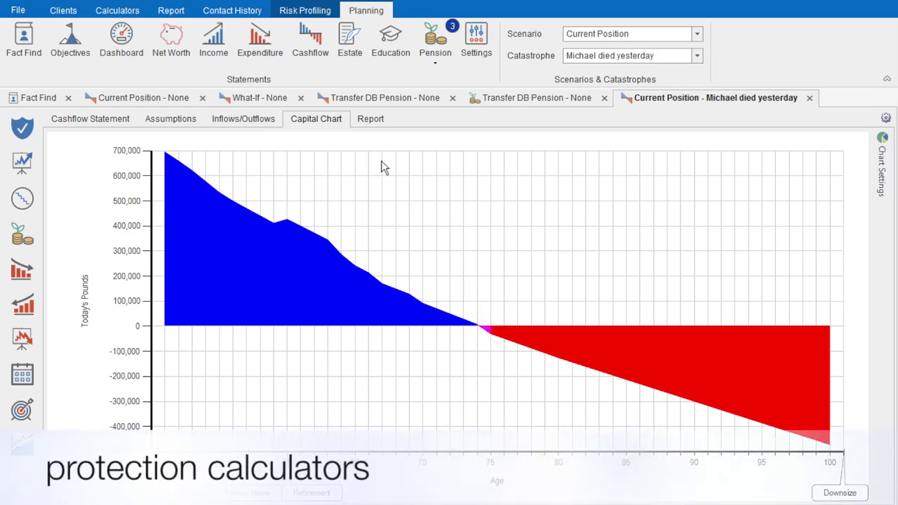
{"action": "left_click", "coordinate": [235, 121]}
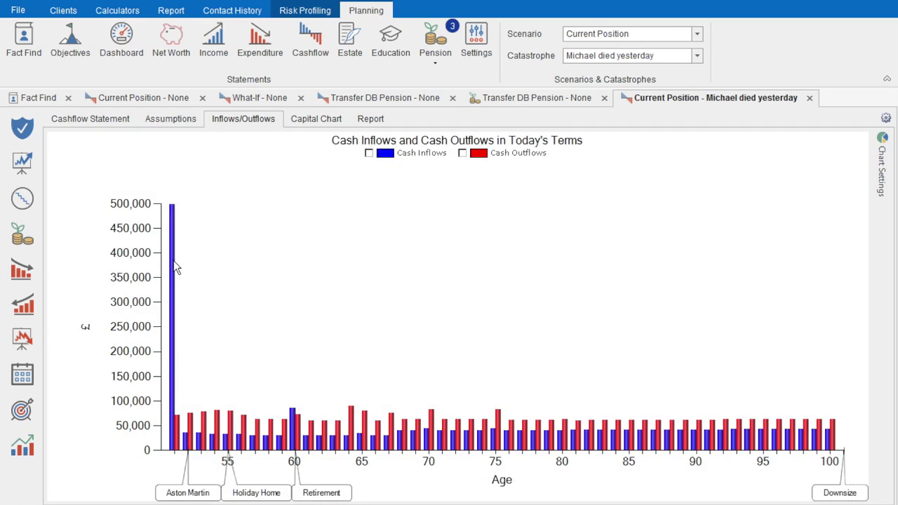
{"action": "left_click", "coordinate": [314, 121]}
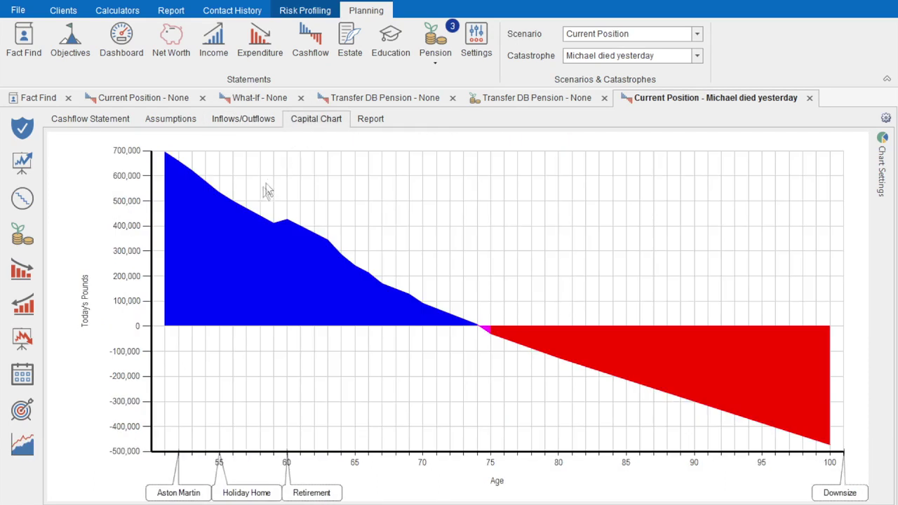
Calculate the tax free lump sum the surviving partner requires for protection, show its effect on the cashflow and remove the added item
{"action": "left_click", "coordinate": [21, 128]}
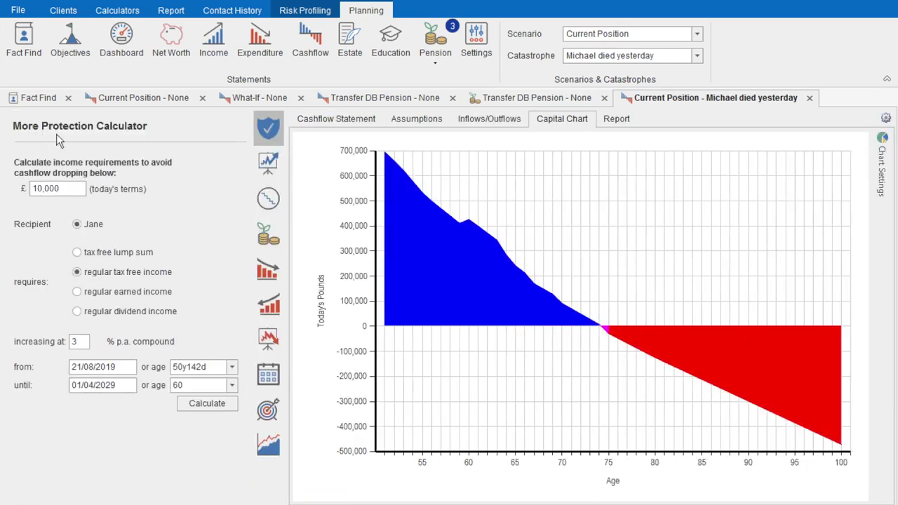
{"action": "left_click", "coordinate": [125, 252]}
{"action": "left_click", "coordinate": [202, 358]}
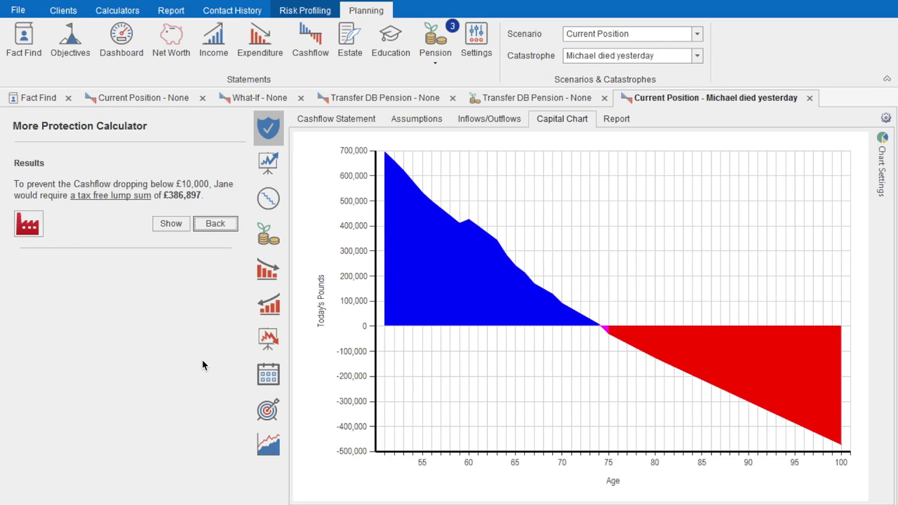
{"action": "left_click", "coordinate": [175, 230]}
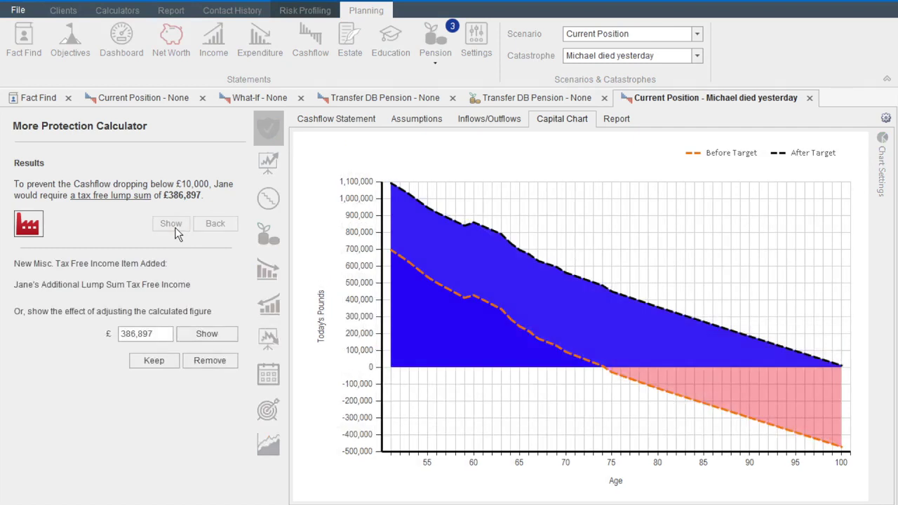
{"action": "left_click", "coordinate": [214, 361]}
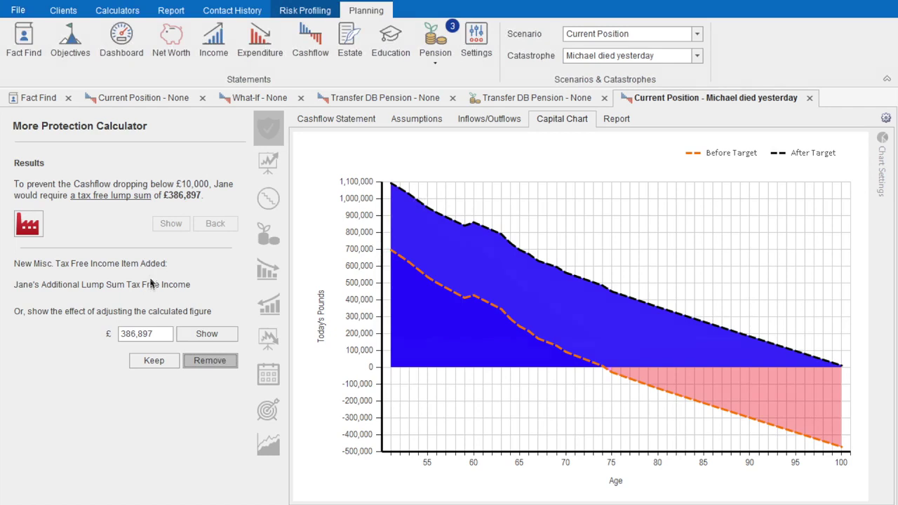
Calculate the protection need as regular tax free income at 3% p.a. from age 50 until 60, show its effect and remove it
{"action": "left_click", "coordinate": [122, 271]}
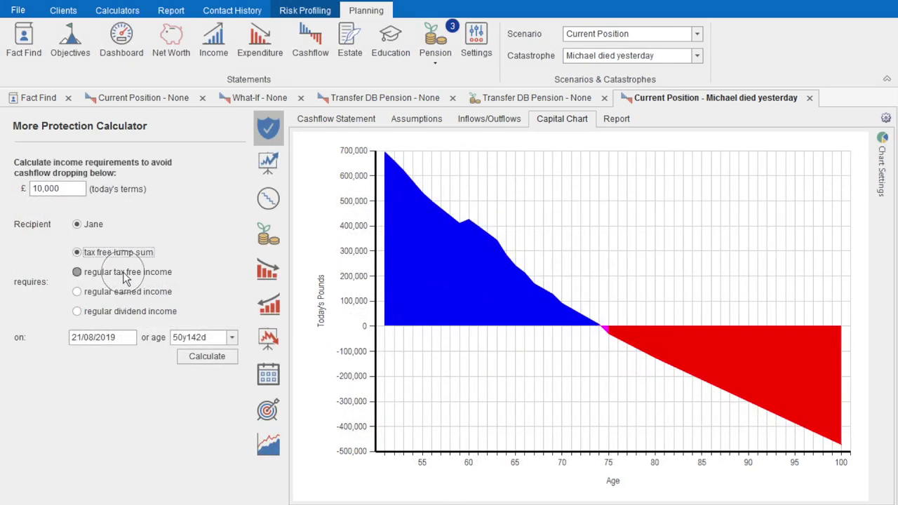
{"action": "left_click", "coordinate": [207, 407]}
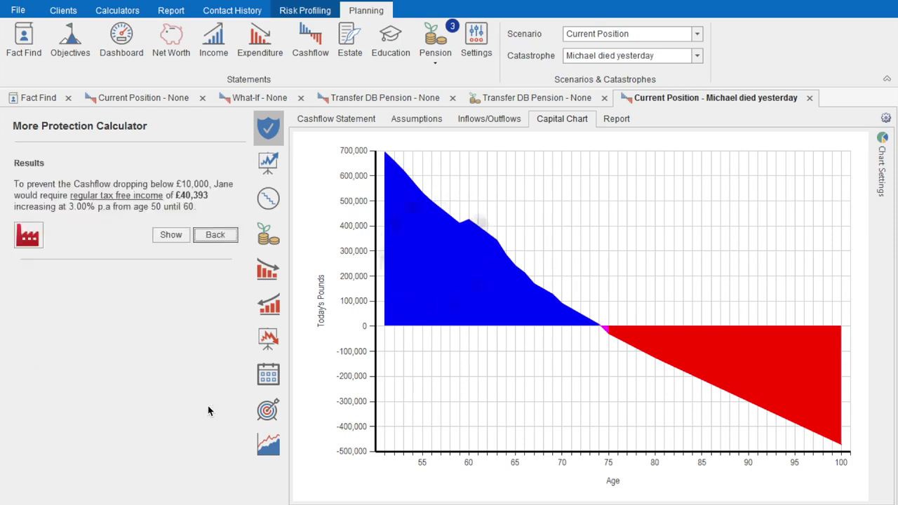
{"action": "left_click", "coordinate": [179, 239]}
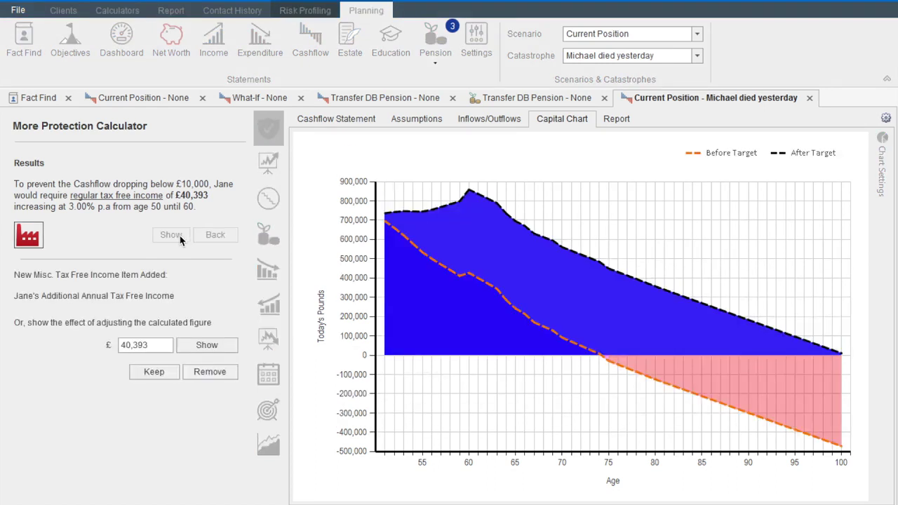
{"action": "left_click", "coordinate": [216, 376]}
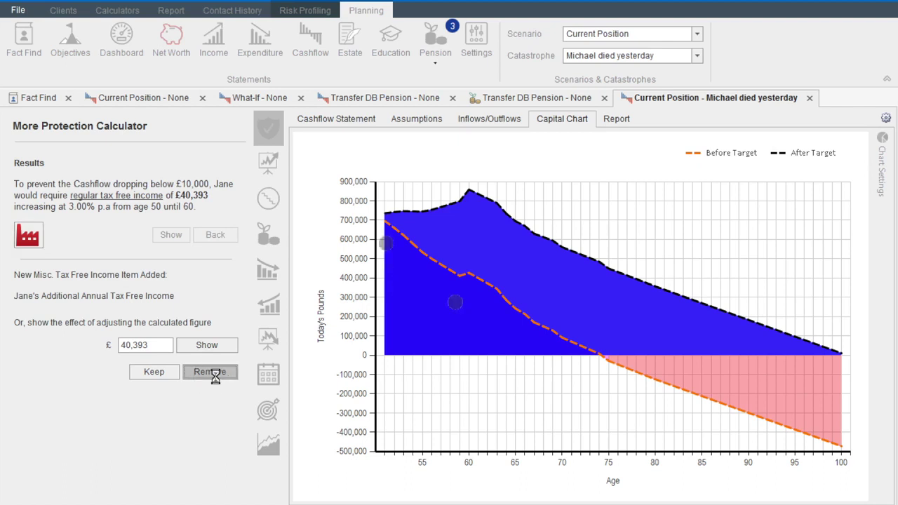